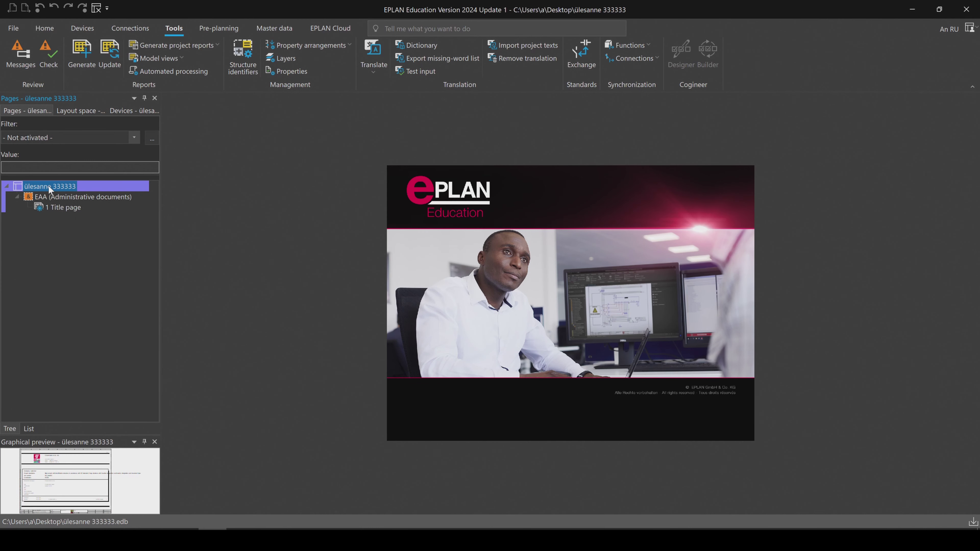
- Add page &EAA/2 'skeem' to the project as a multi-line schematic
right_click(48, 185)
click(63, 195)
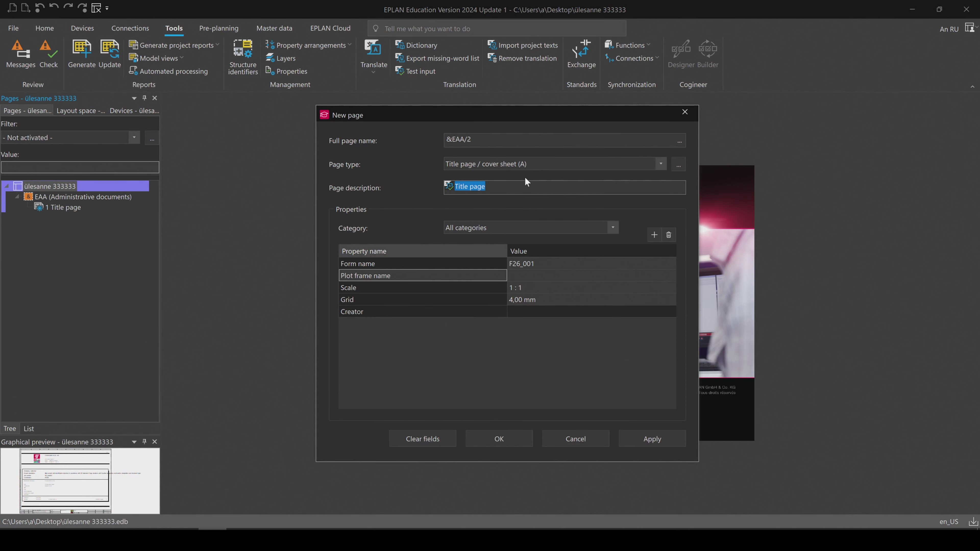
click(534, 169)
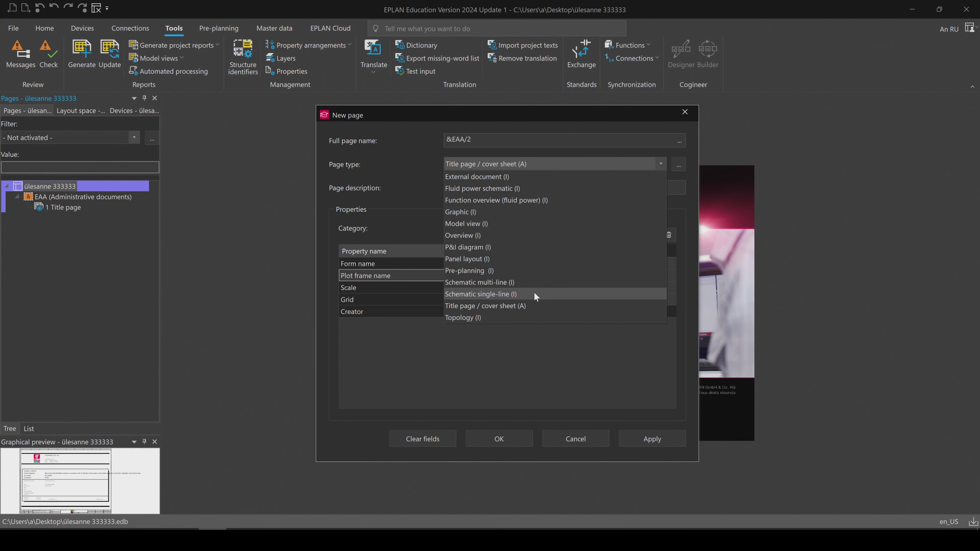
click(533, 284)
key(Return)
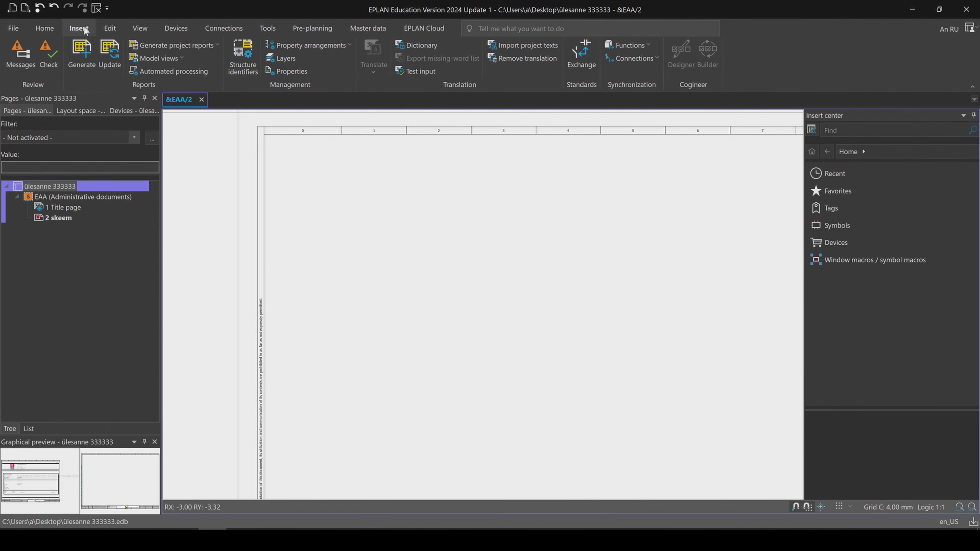
- Insert the L1, L2 and L3 interruption points near the page's upper left
click(50, 67)
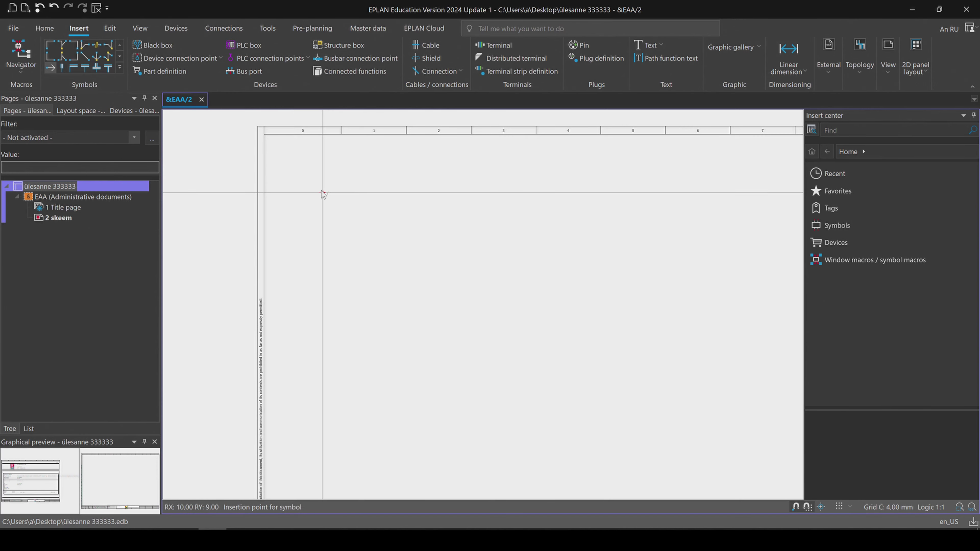
click(312, 189)
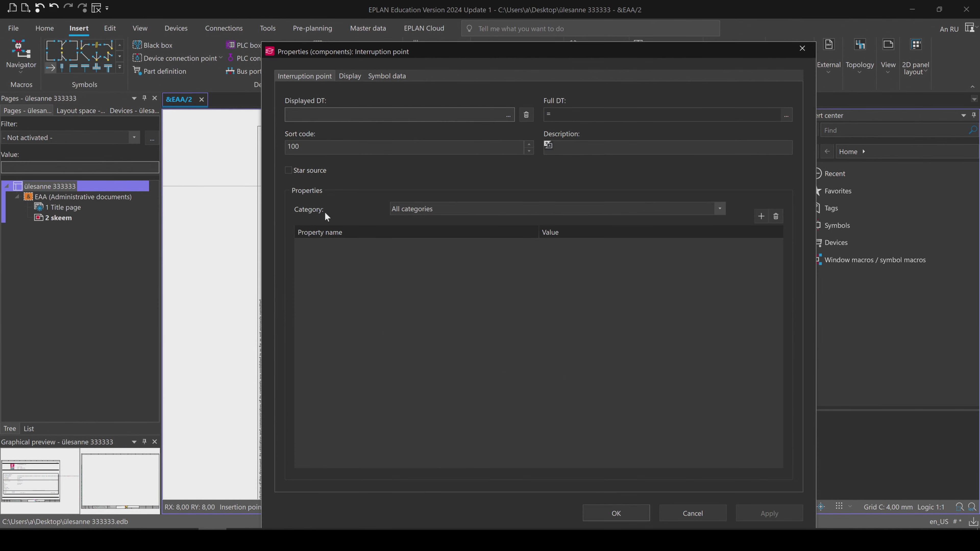
text(L)
key(Return)
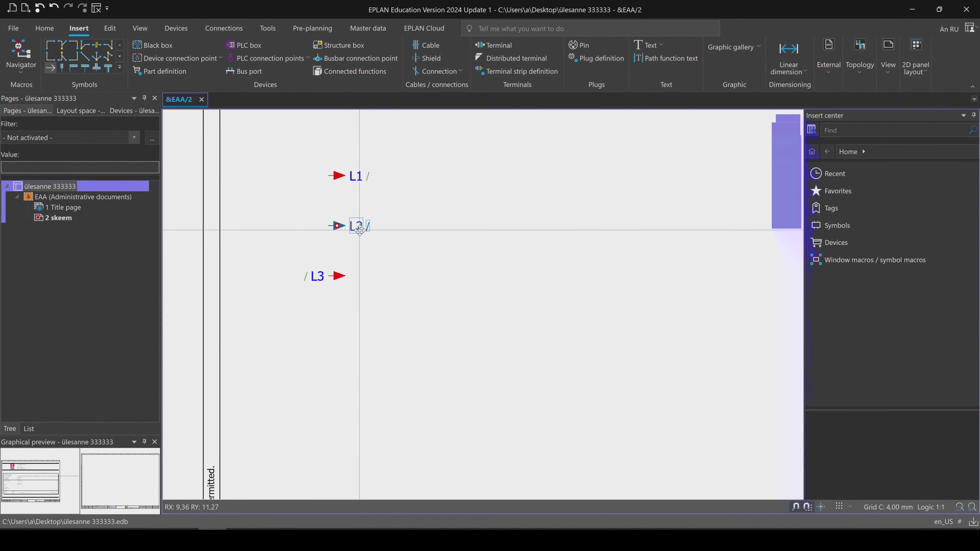
- Move the L2 label left of its arrow and start repositioning the L1 label
right_click(360, 230)
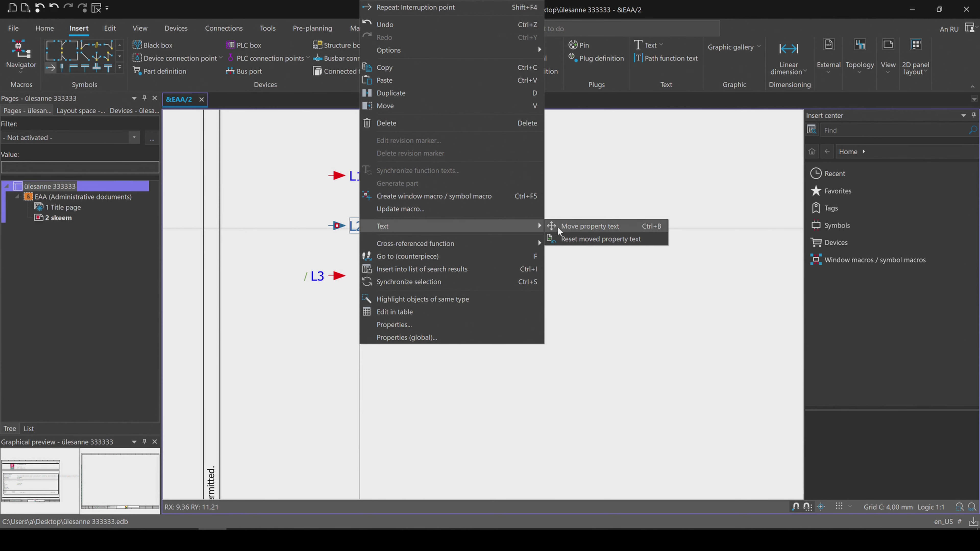
click(216, 240)
drag(351, 226, 317, 228)
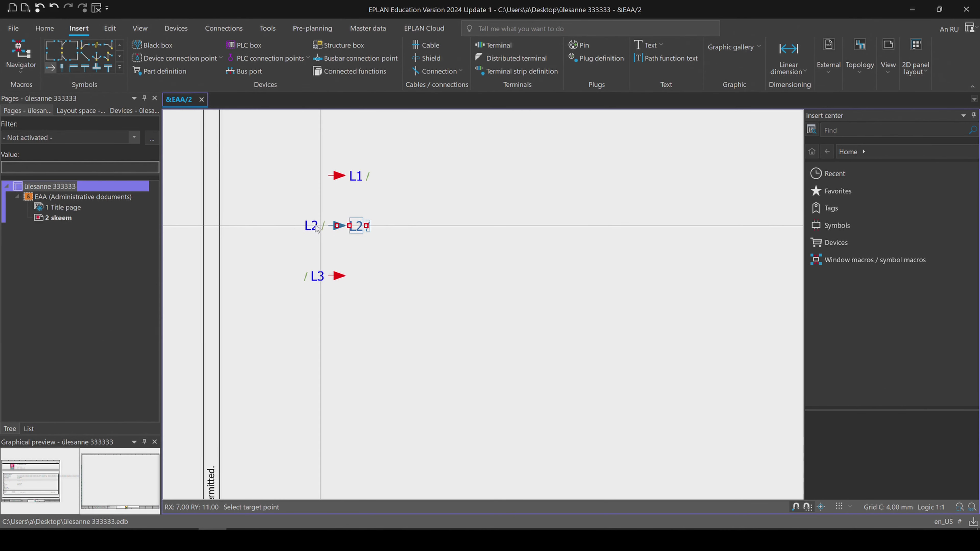
click(316, 228)
right_click(358, 174)
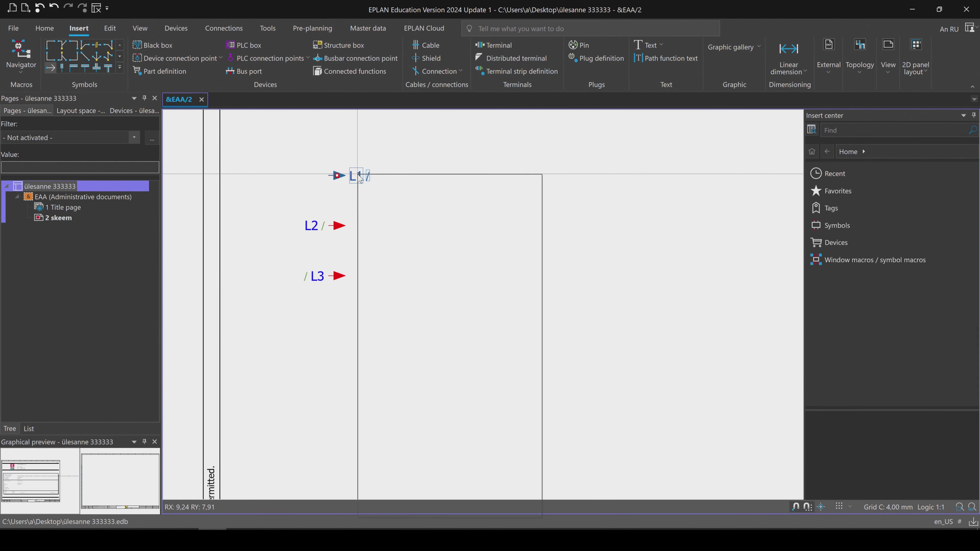
scroll(479, 326, down, 3)
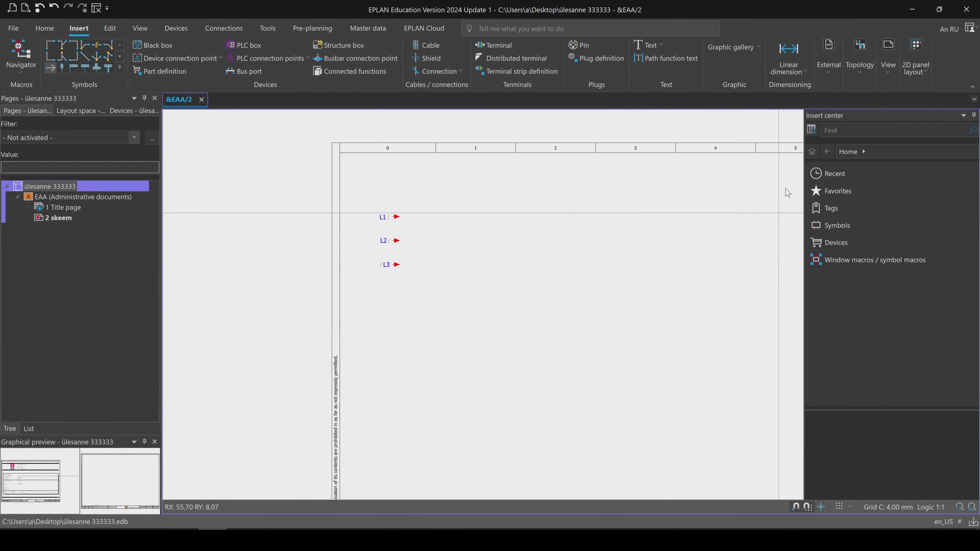
- Search 'fuse' and place the first three-pole fuse device -F1 below L1–L3
click(859, 130)
text(fuse)
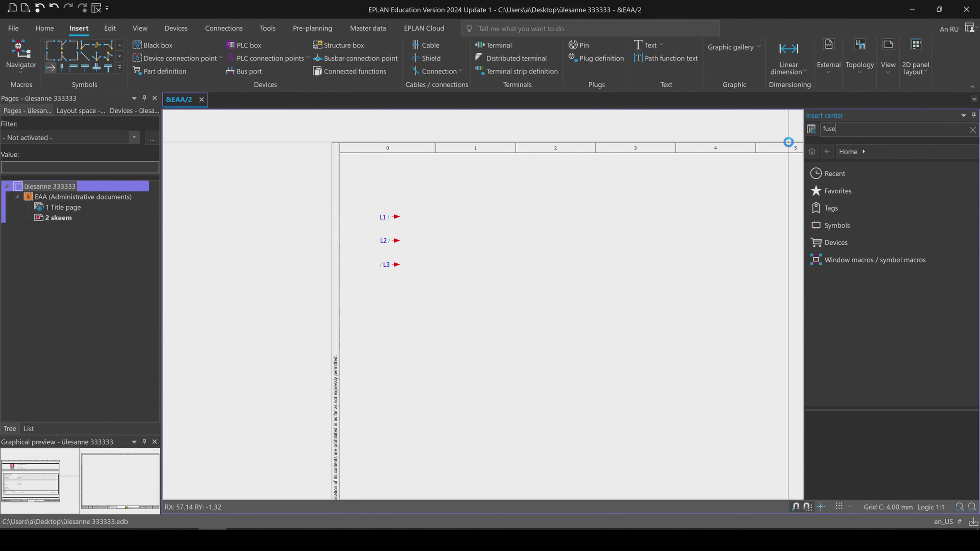
key(Return)
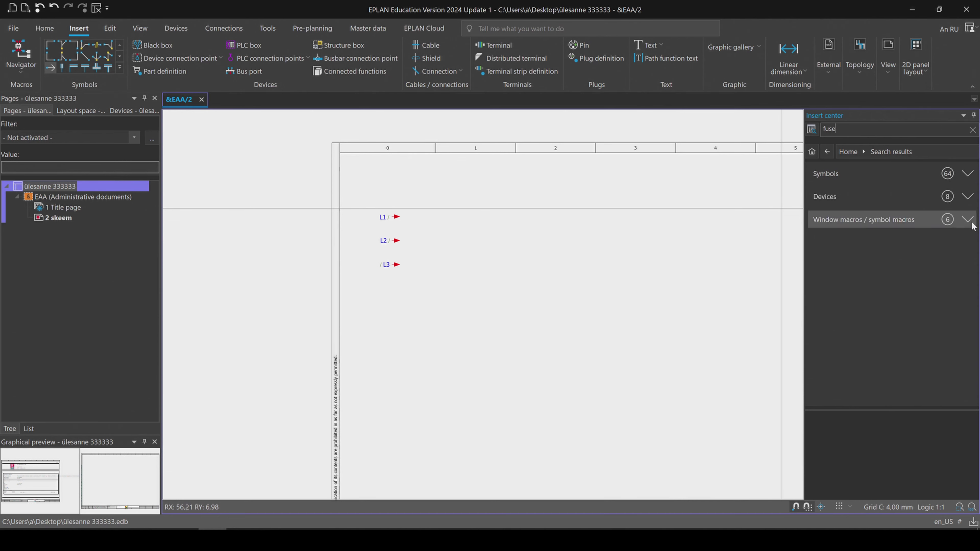
click(892, 197)
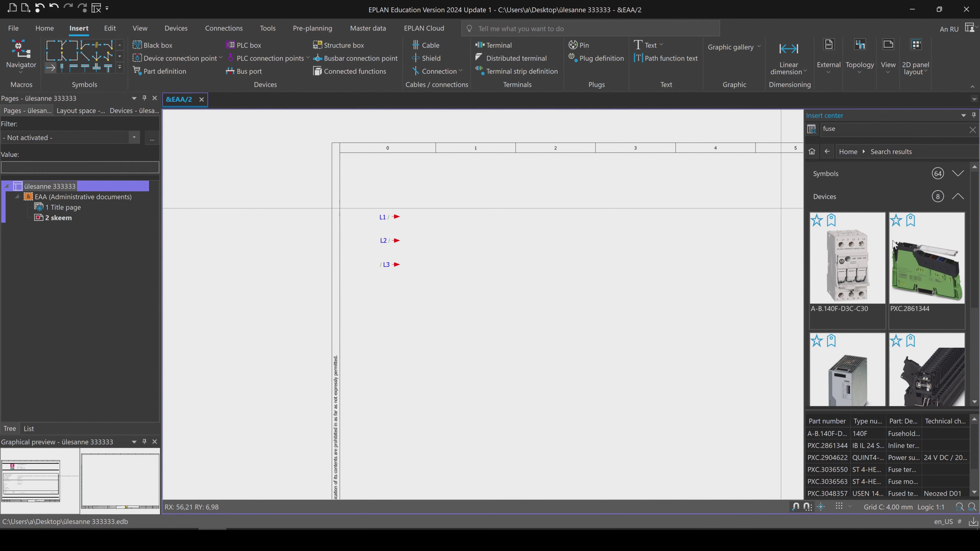
double_click(863, 277)
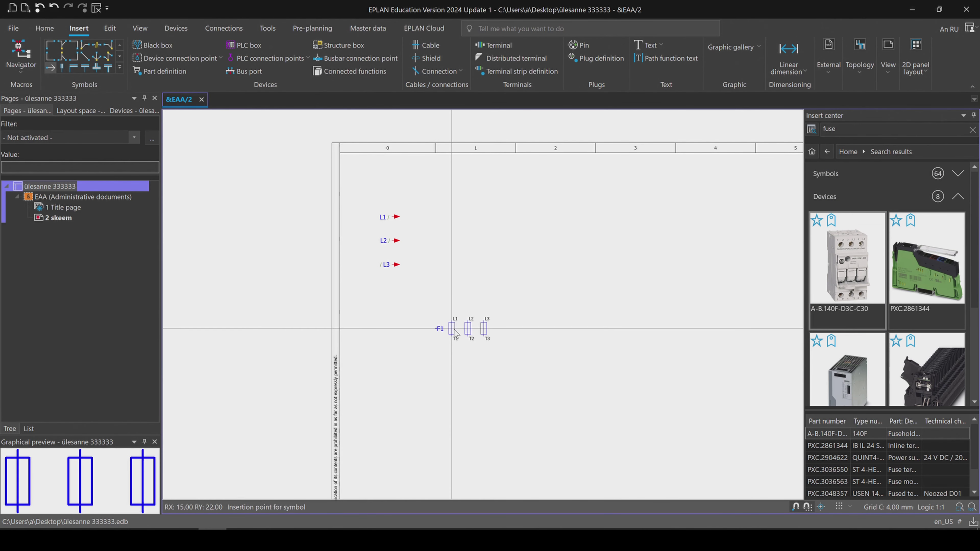
click(438, 323)
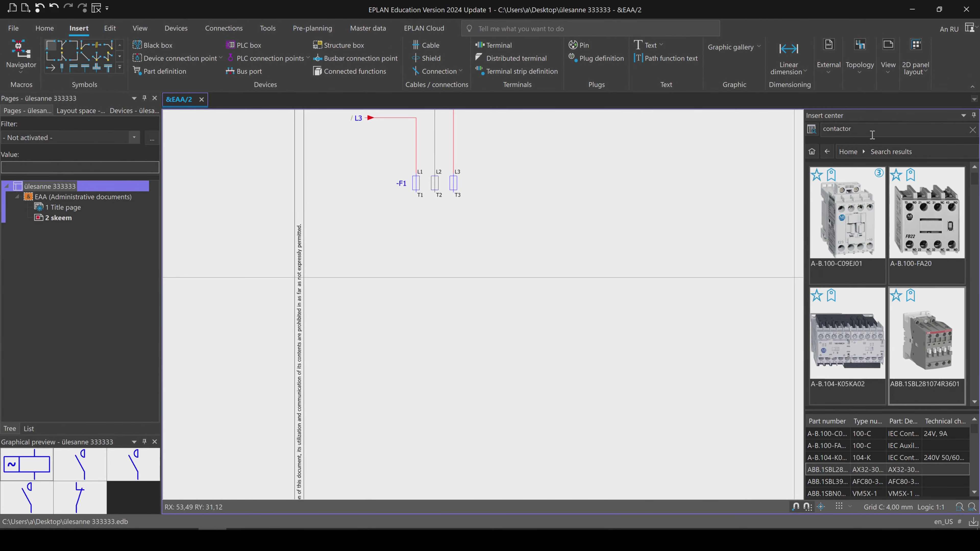
- Place two SL3 triple NO contacts under -F1, named C1 and C2
scroll(943, 181, up, 2)
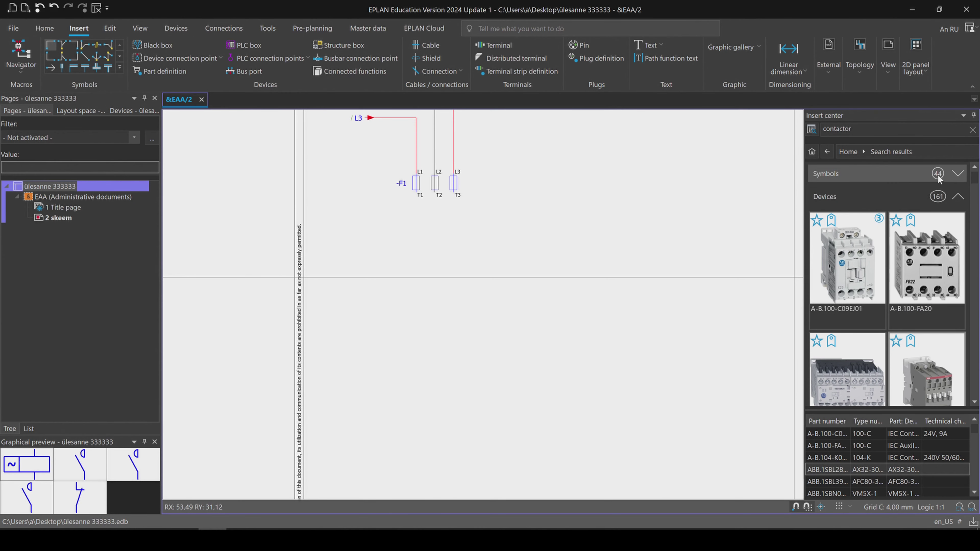
scroll(940, 187, up, 3)
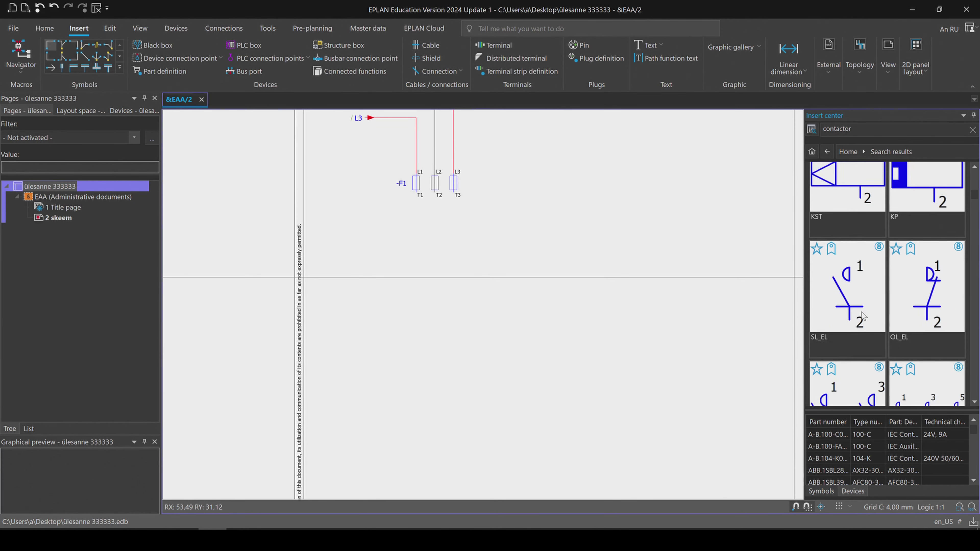
scroll(858, 309, up, 2)
double_click(926, 216)
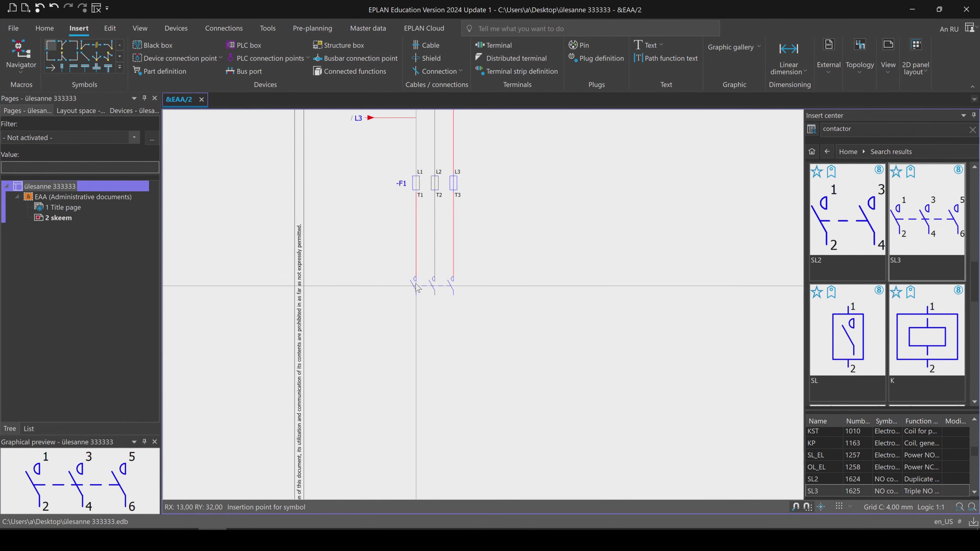
click(415, 285)
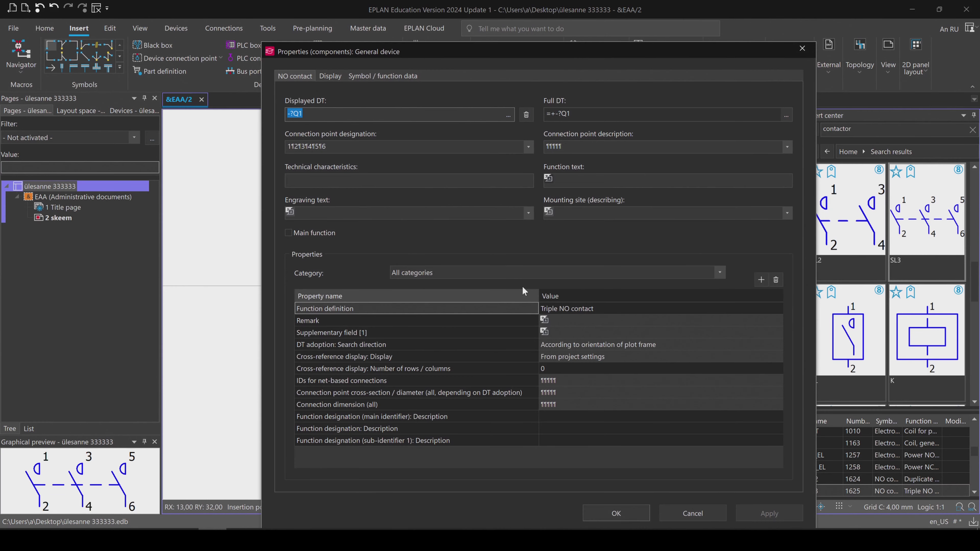
text(C1)
click(616, 513)
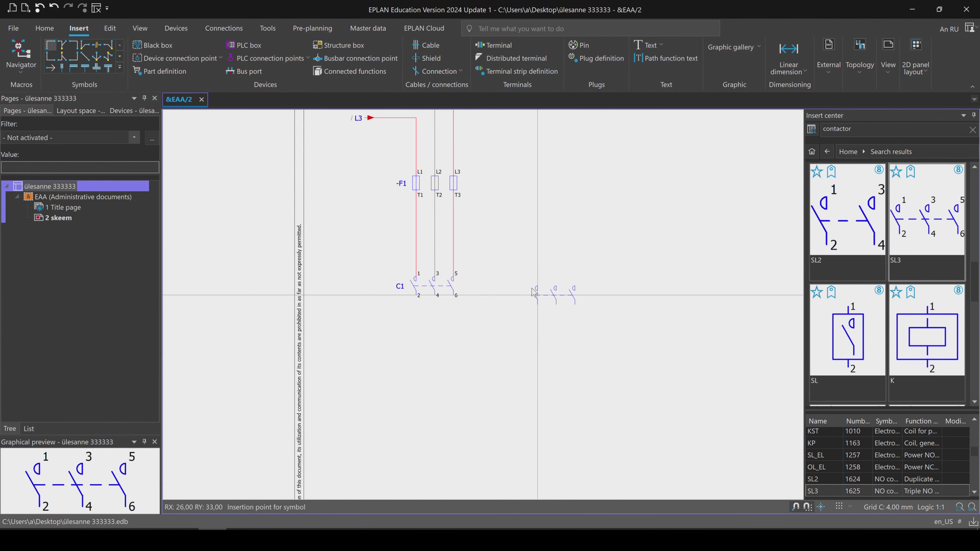
click(546, 290)
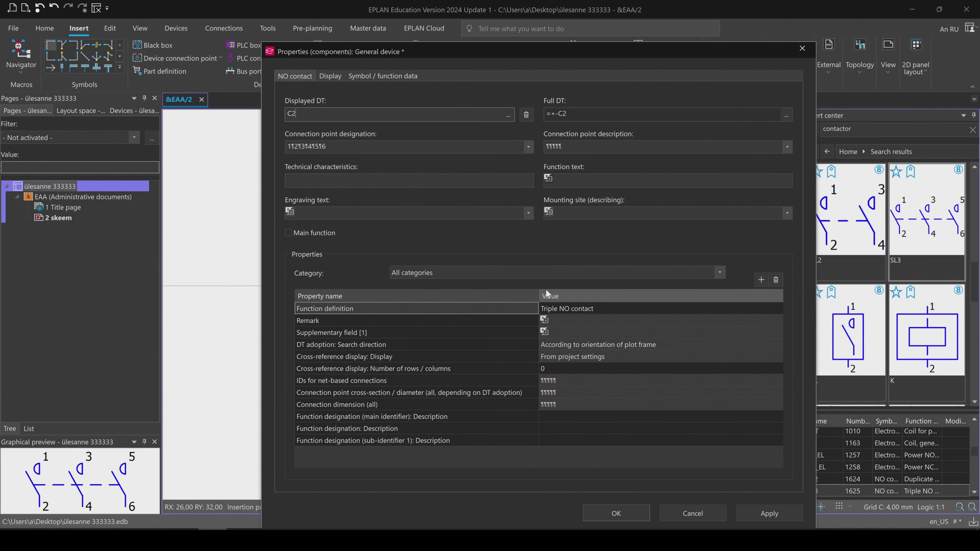
click(756, 514)
click(706, 513)
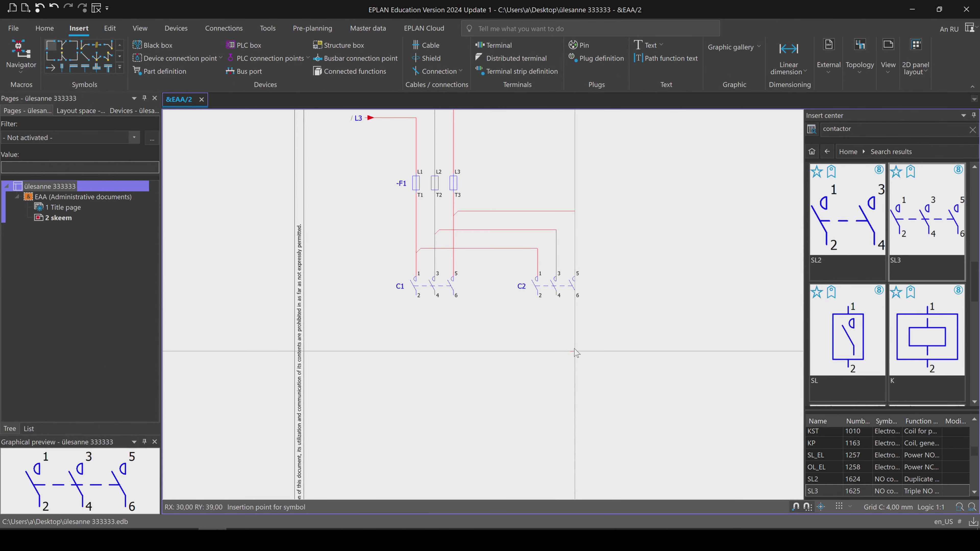
- Cross-wire C1 and C2 with angled links, C1-4 to C2-4 and C1-2 to C2-6
scroll(575, 349, down, 2)
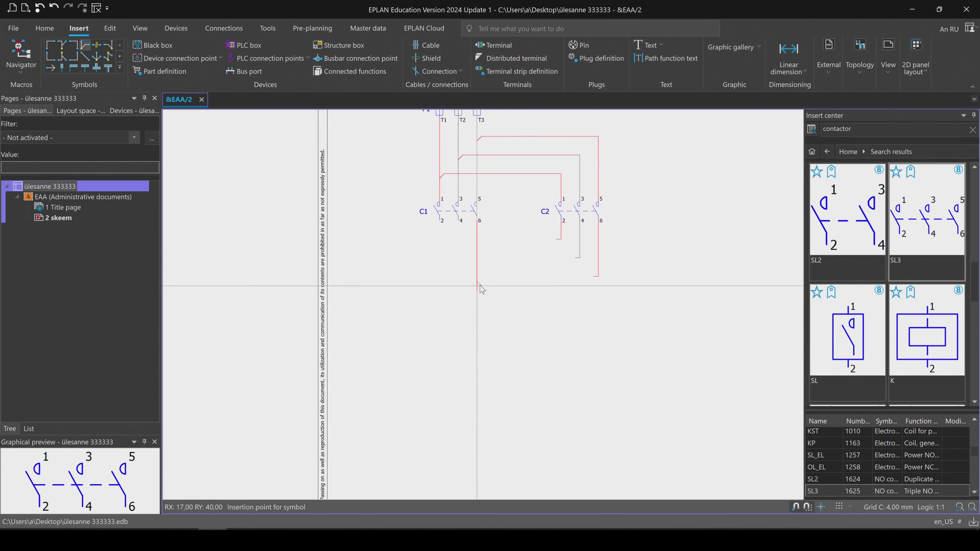
click(477, 239)
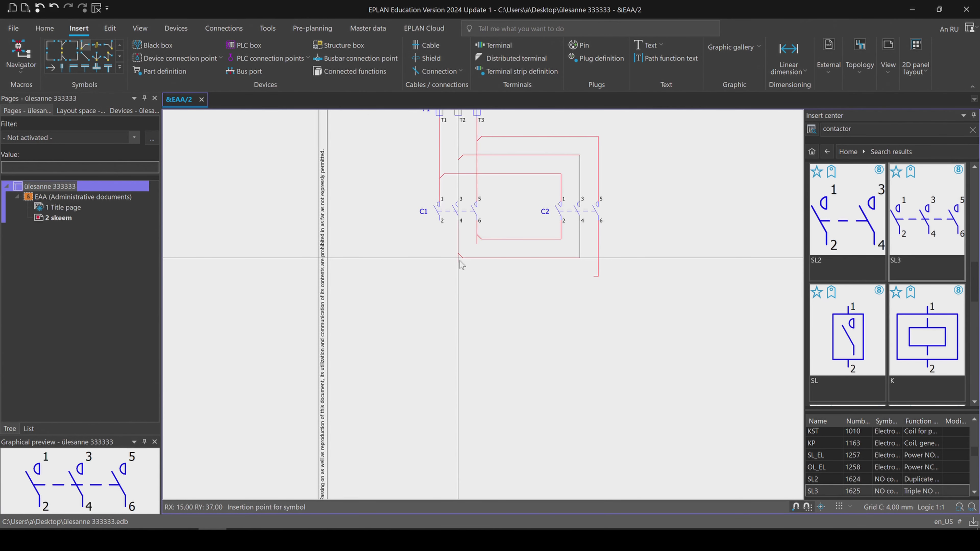
click(455, 264)
click(444, 281)
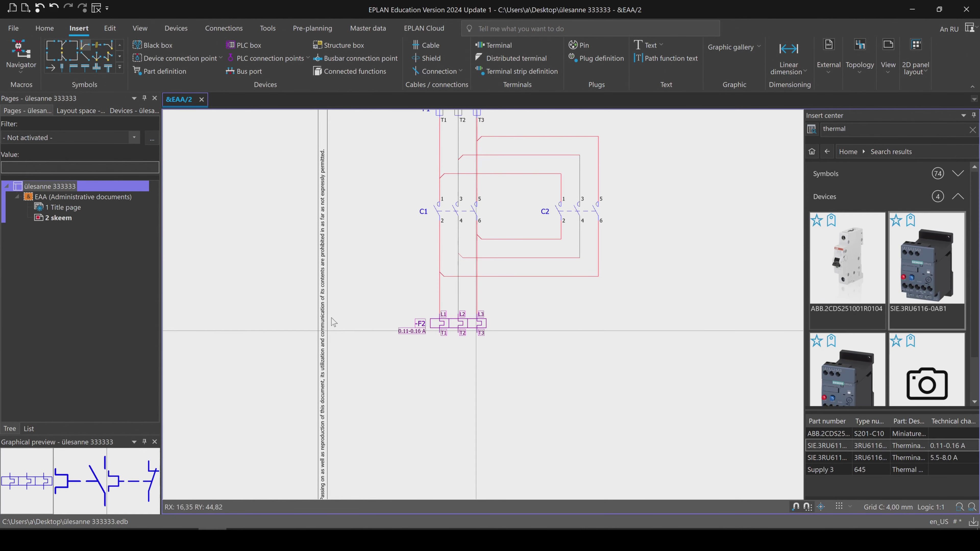
- Place thermal relay -F2 and motor -M1, then a busbar point under the motor's PE
double_click(854, 130)
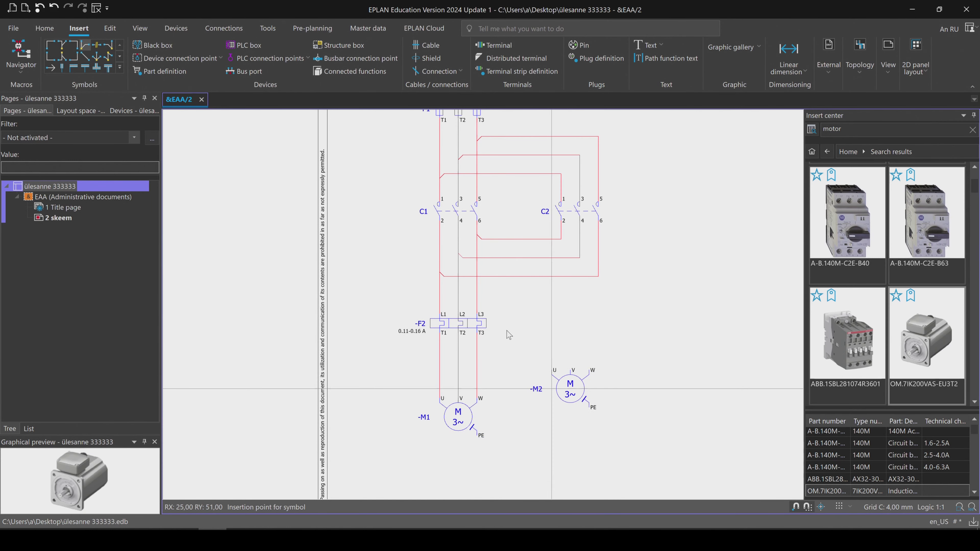
click(361, 58)
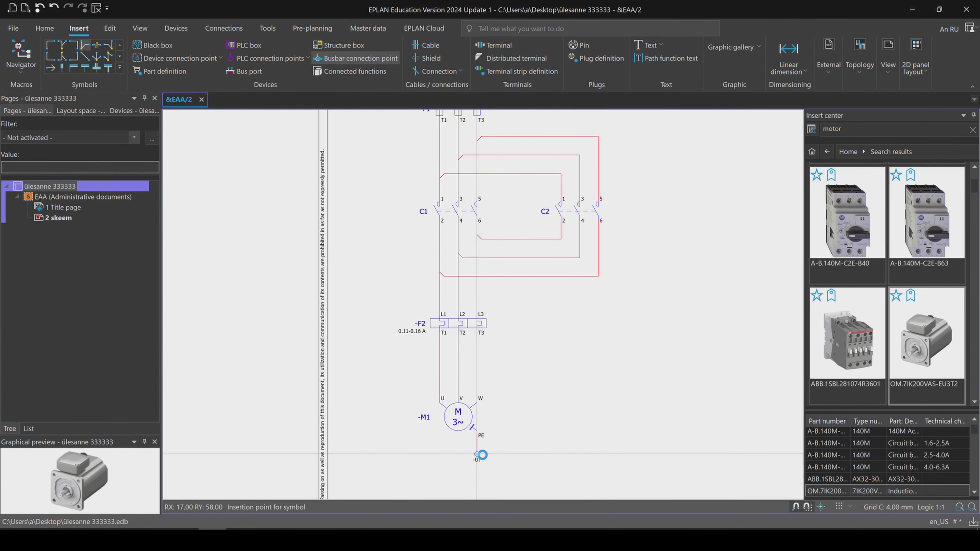
click(482, 454)
- Confirm the PE point, select relay -F2 and switch the navigator to the device list
key(Return)
scroll(515, 342, down, 3)
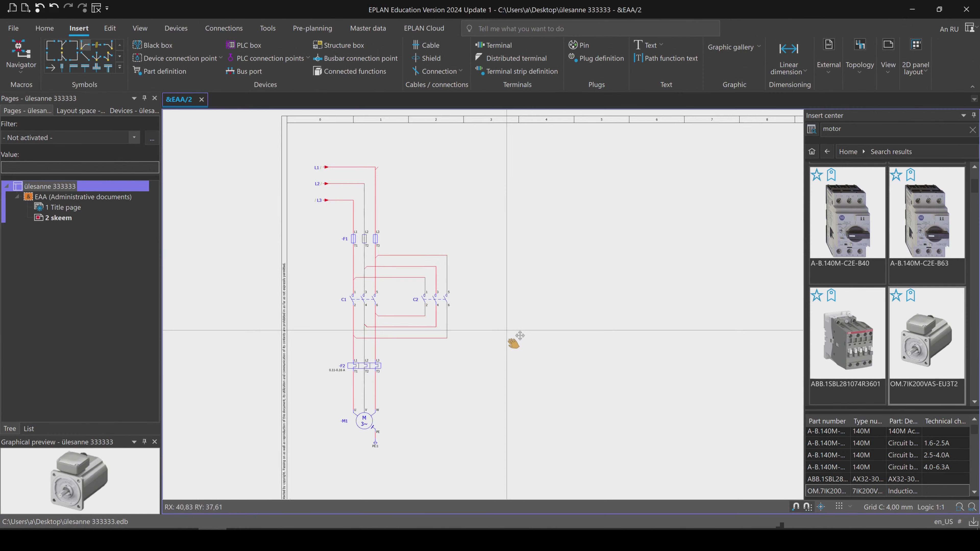
middle_drag(514, 342, 494, 320)
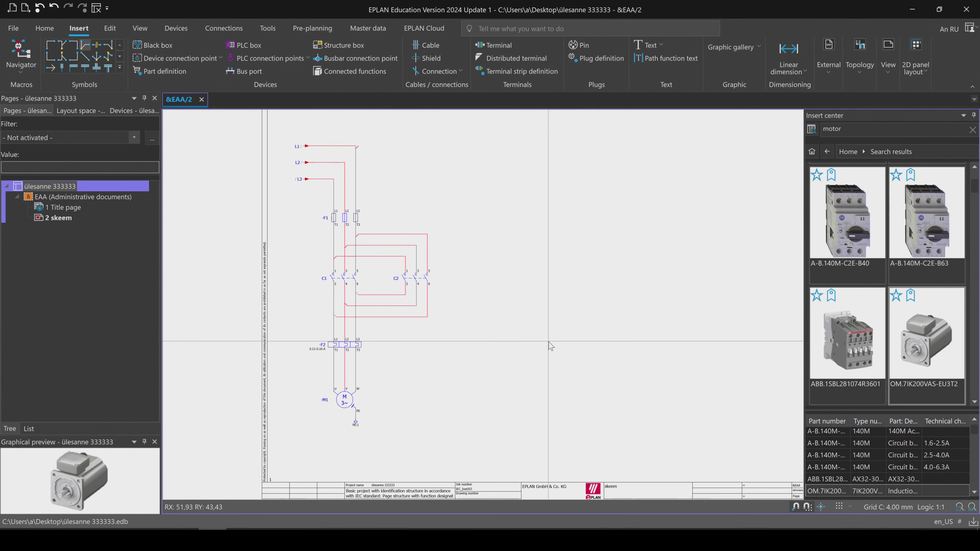
middle_drag(550, 338, 509, 369)
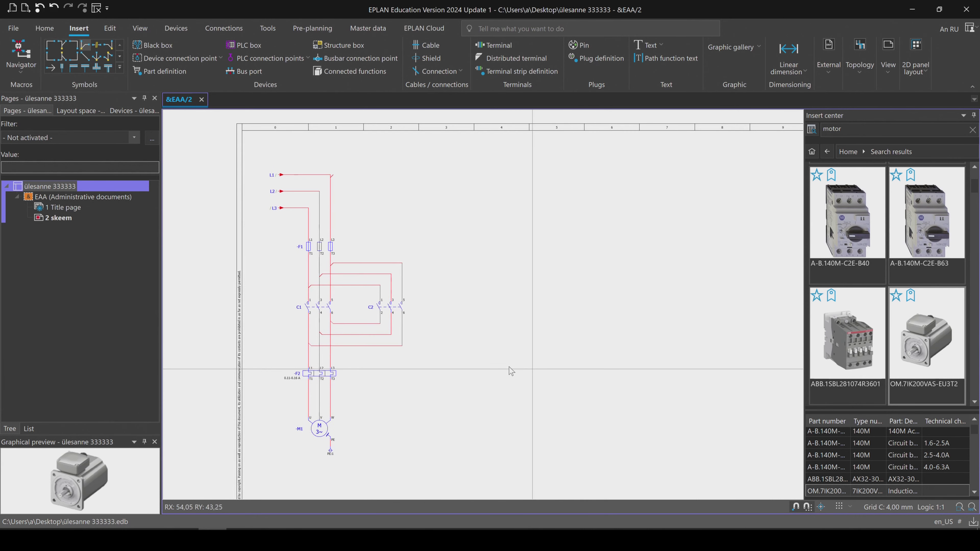
click(308, 374)
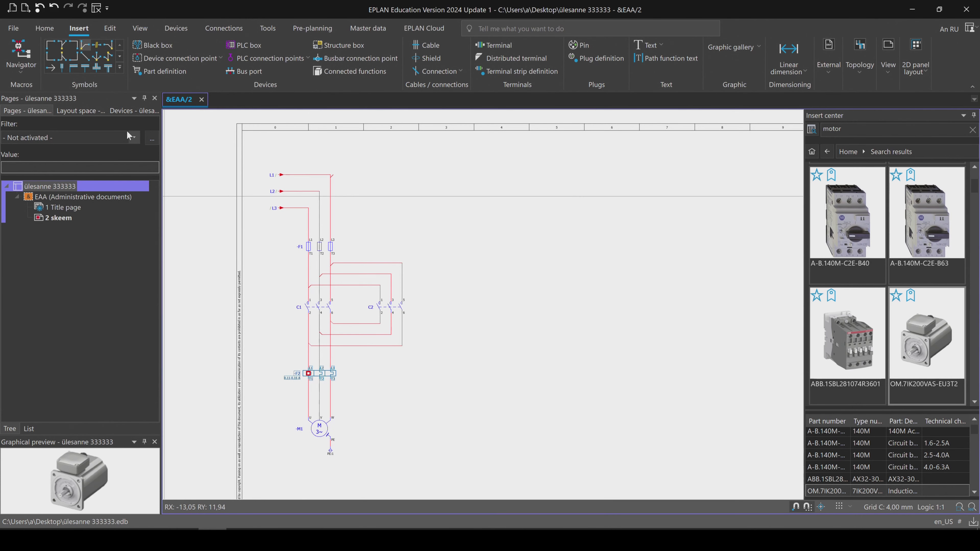
click(120, 111)
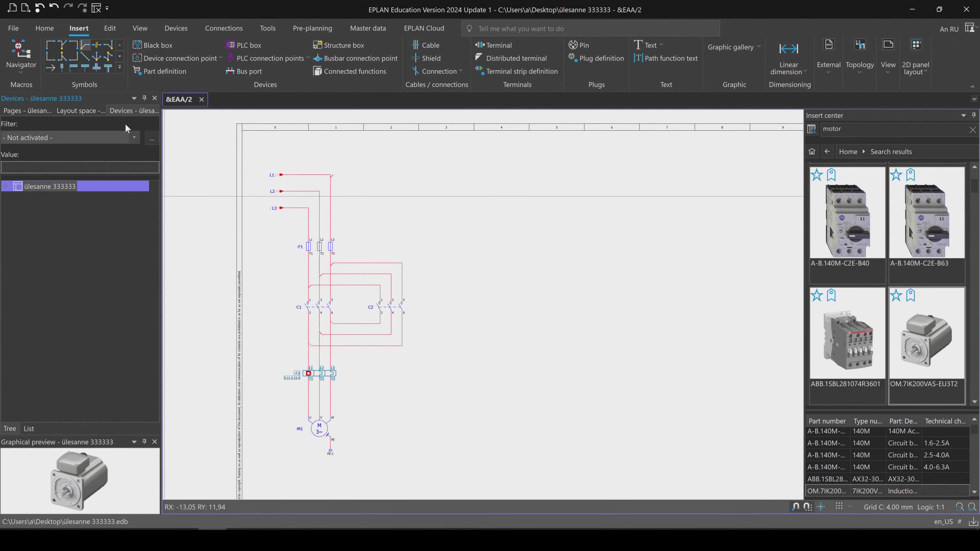
- Drag -F2's NC contact 95/96 from the device list onto the page right of the circuit
right_click(336, 374)
click(380, 312)
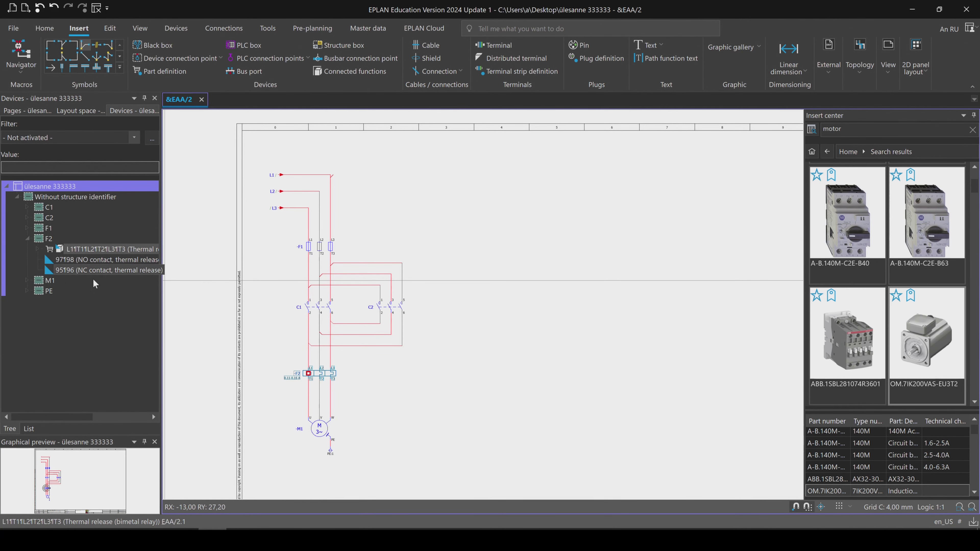
click(87, 271)
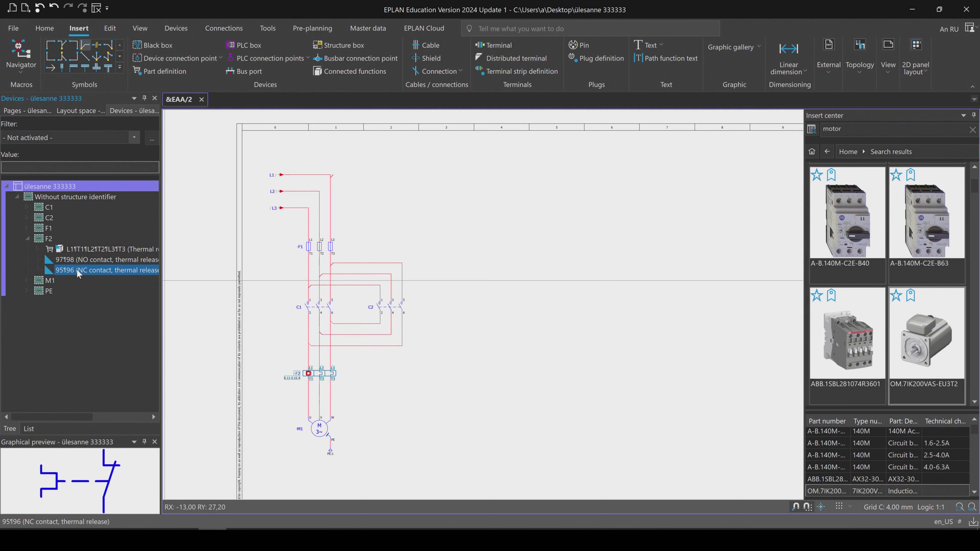
drag(78, 273, 563, 231)
drag(503, 213, 502, 218)
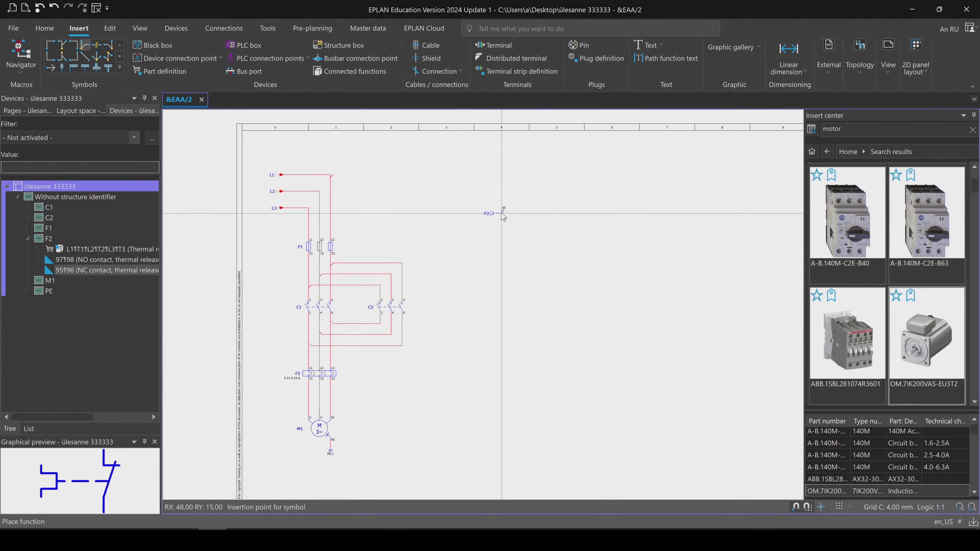
click(498, 203)
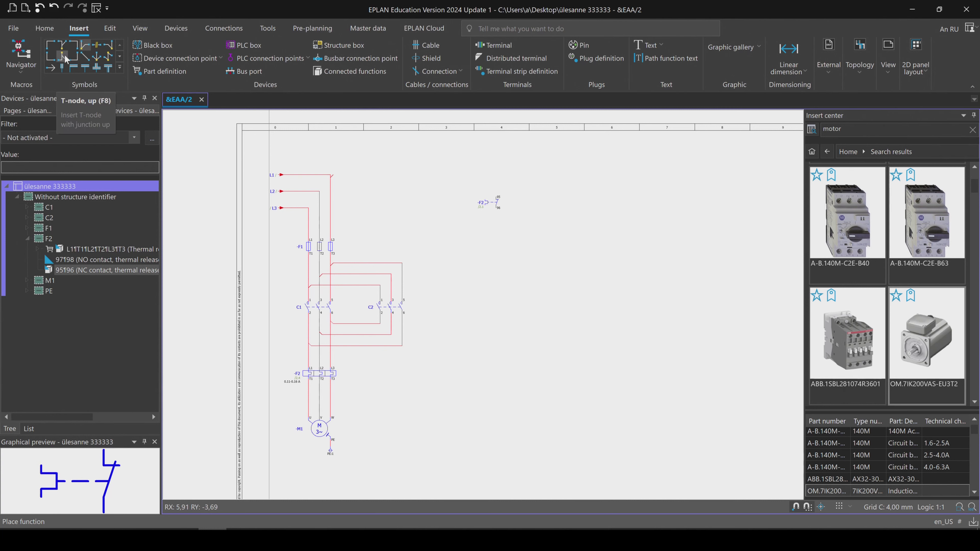
- Add a down-right corner wiring L1 to -F2 contact 95
click(53, 49)
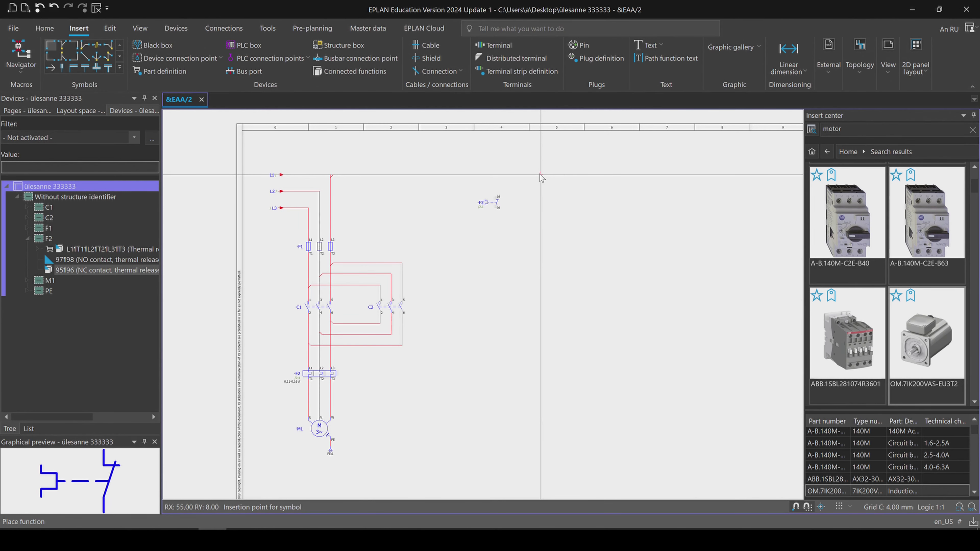
click(501, 179)
scroll(546, 288, up, 1)
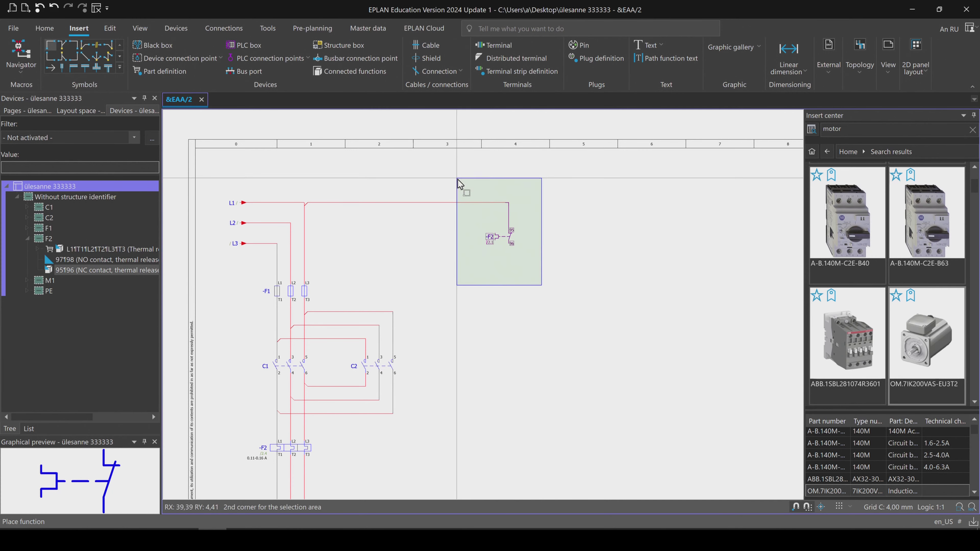
- Move the -F2 NC contact further right and search symbols for 'no'
click(458, 180)
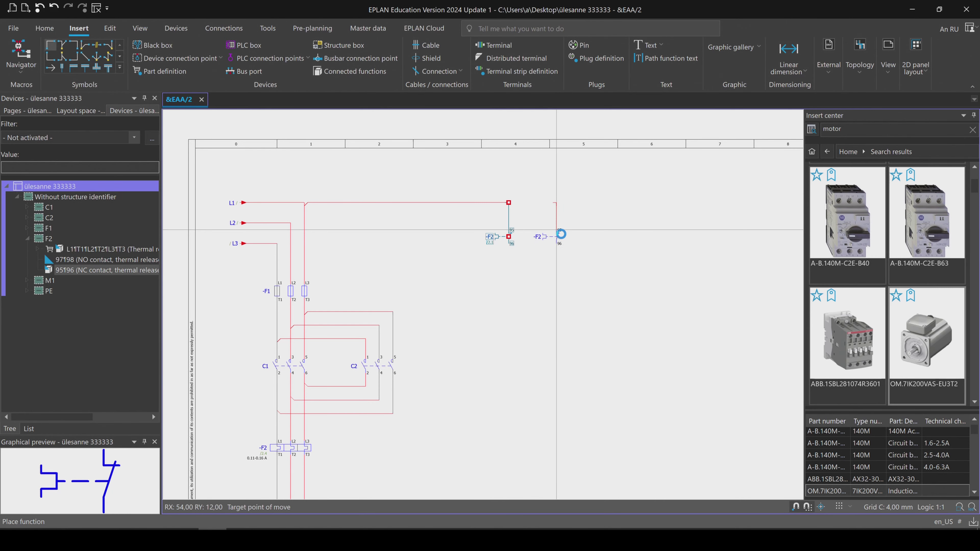
click(567, 238)
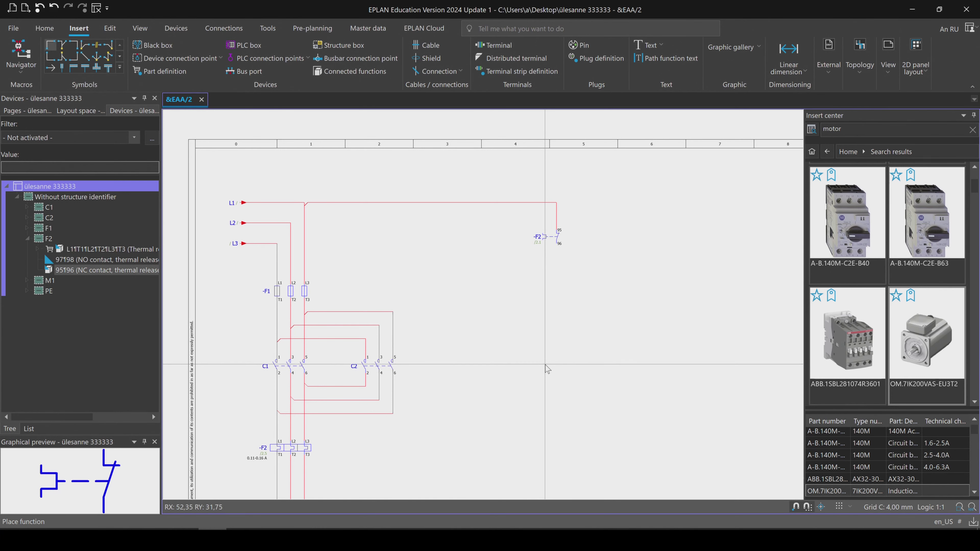
click(862, 132)
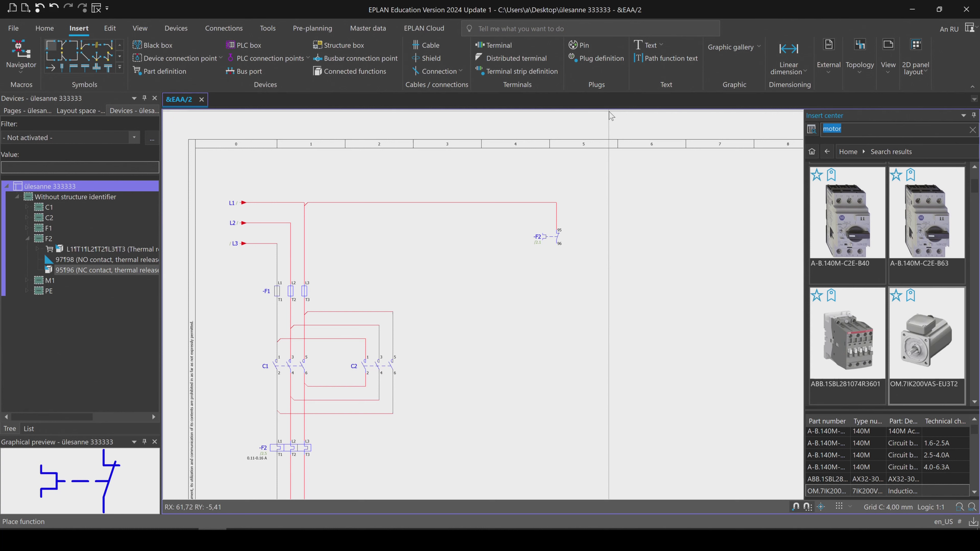
text(no)
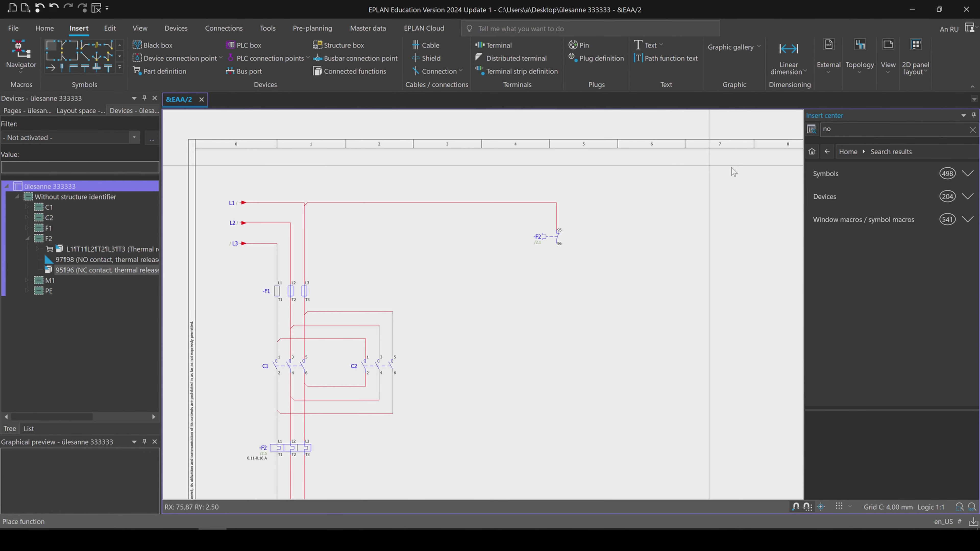
- Place normally open contact S below -F2 and name it K1
click(932, 173)
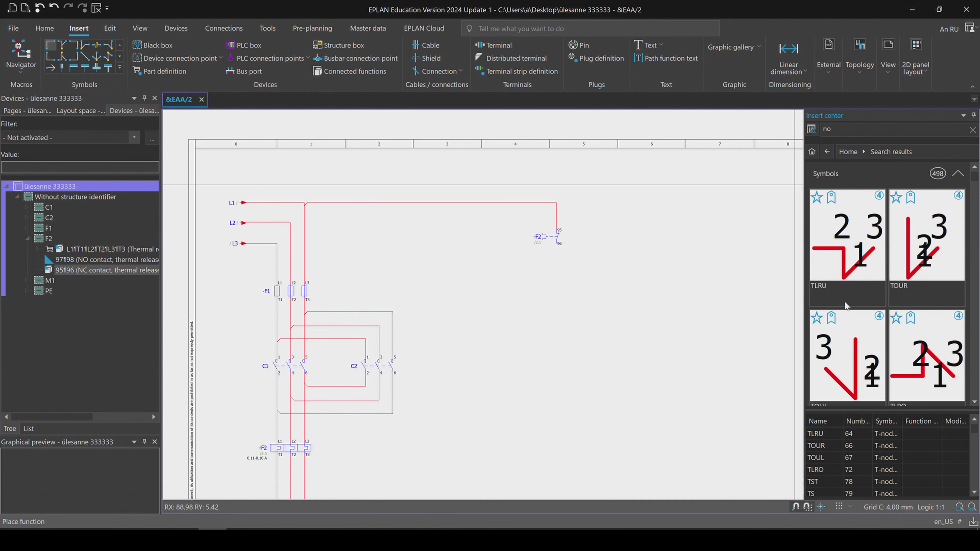
scroll(845, 302, down, 5)
drag(844, 302, 558, 320)
click(557, 320)
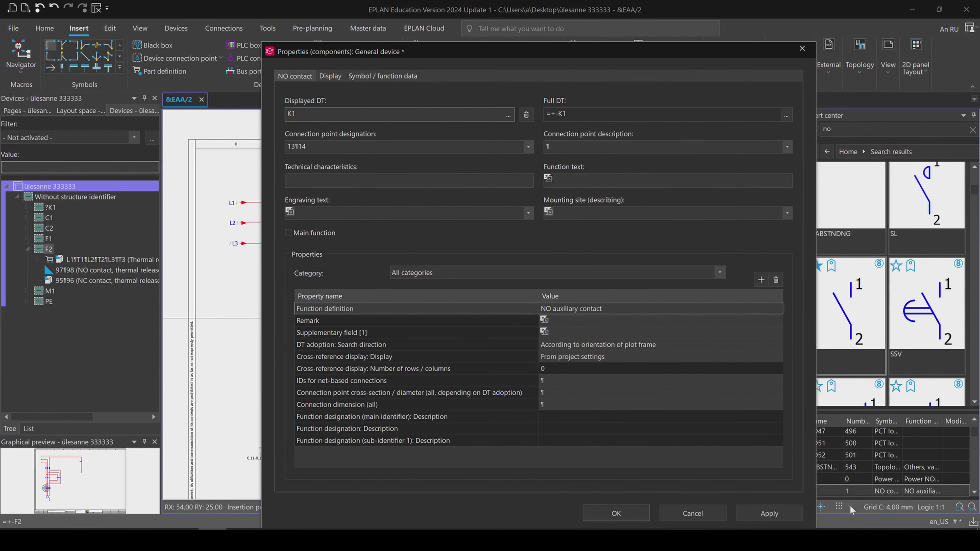
click(616, 514)
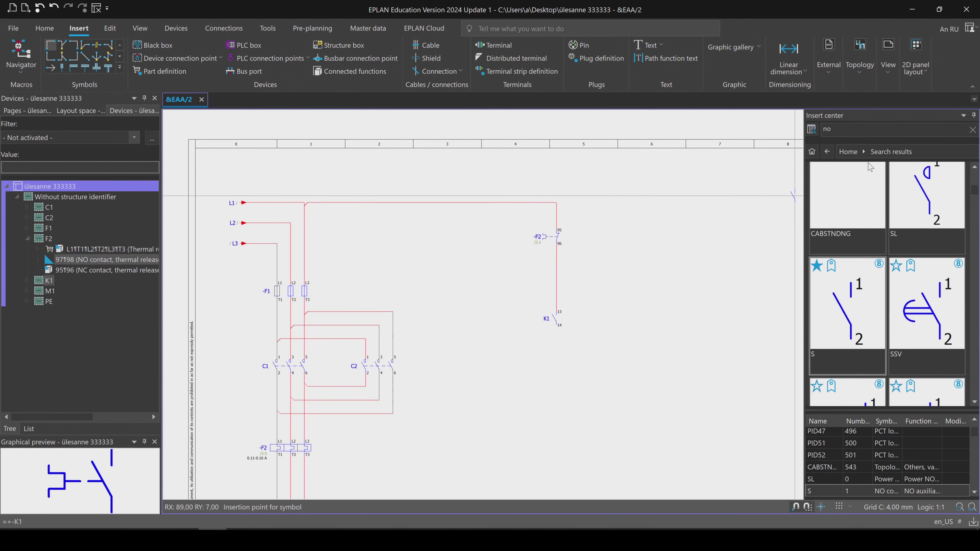
- Place NC contact C2 (11–12) below K1
click(851, 131)
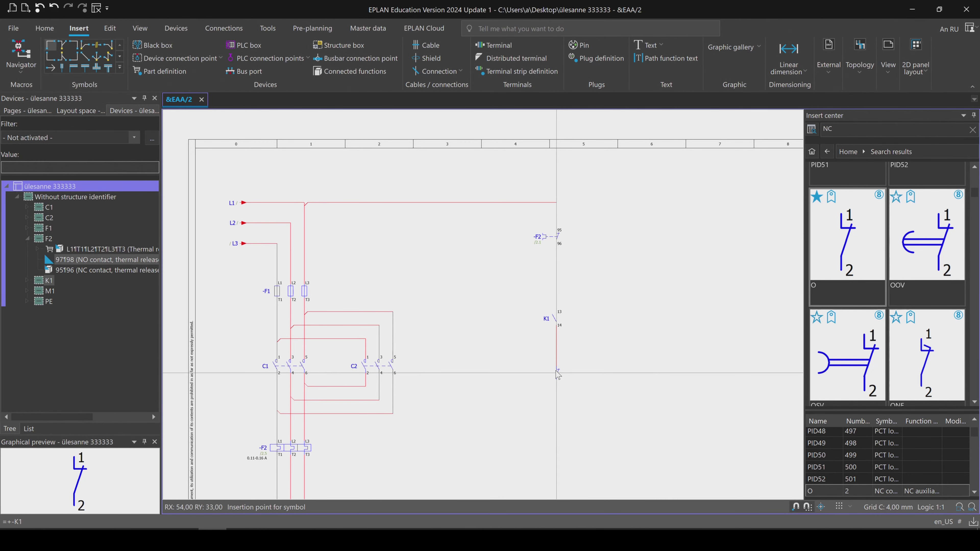
click(564, 380)
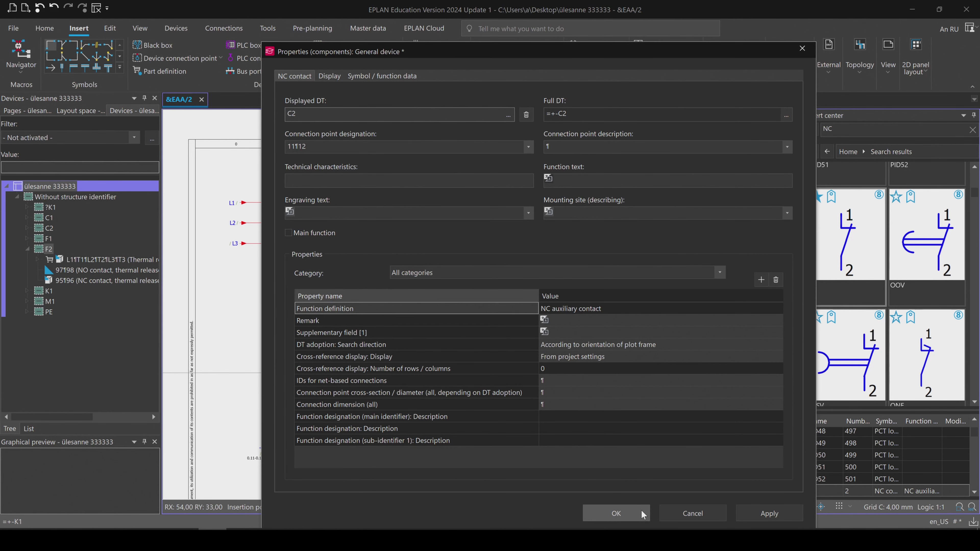
click(616, 514)
text(coil)
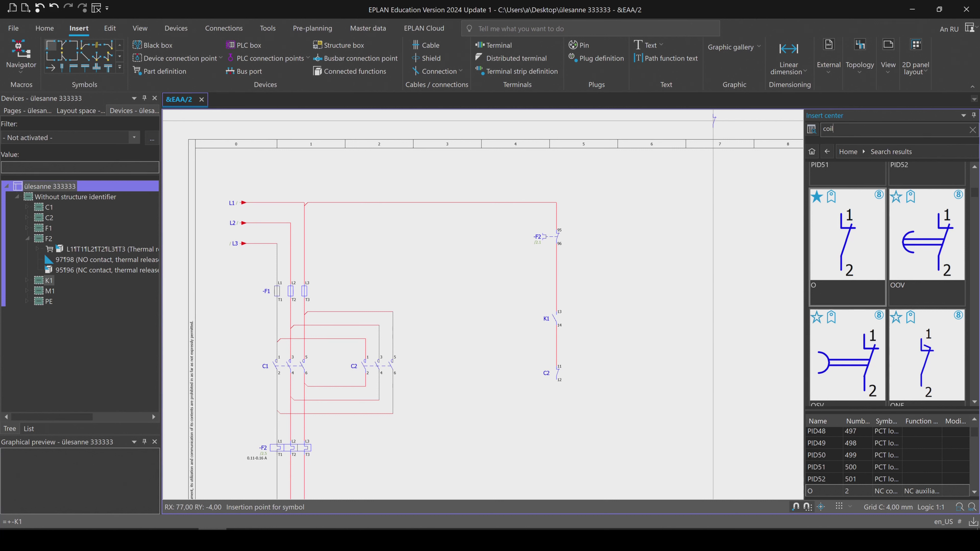
key(Return)
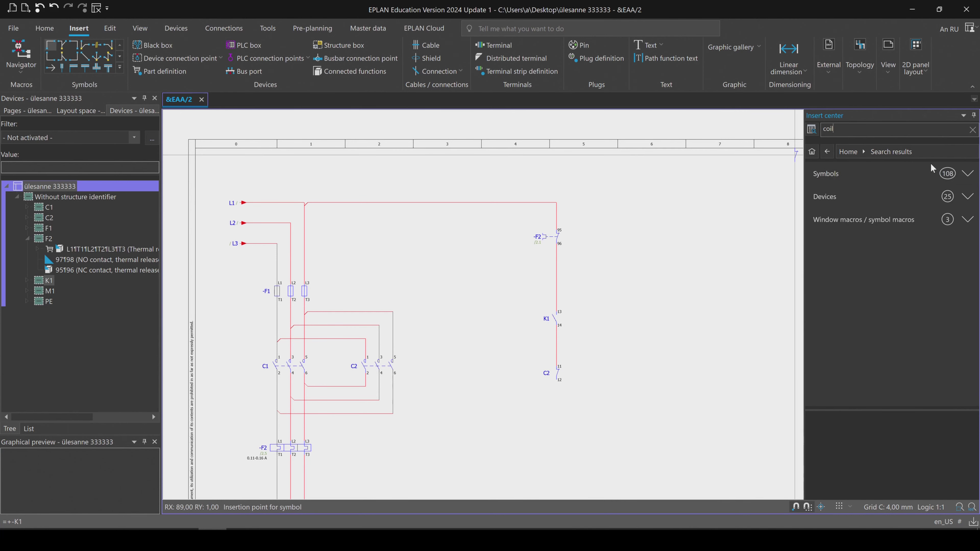
- Place the K contactor coil below C2 and label it C1
click(859, 349)
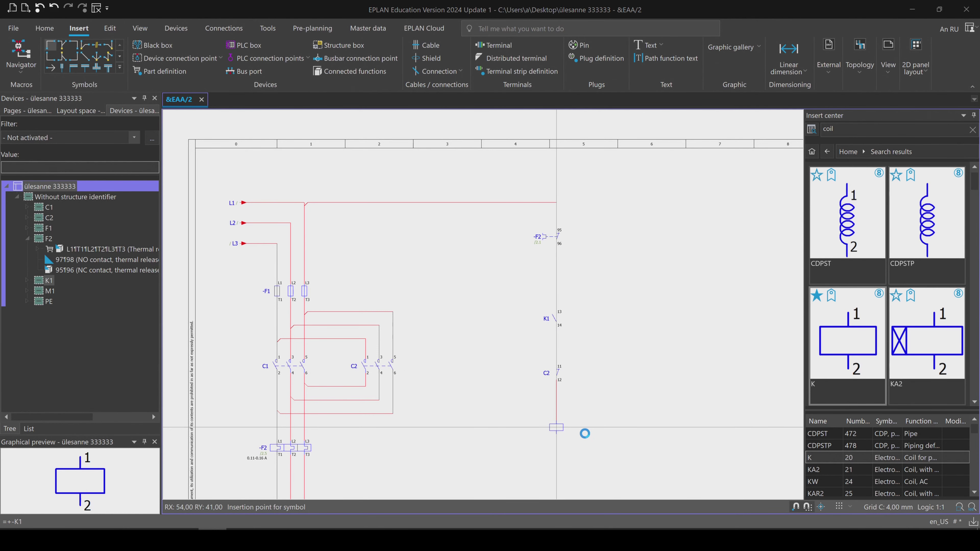
click(556, 428)
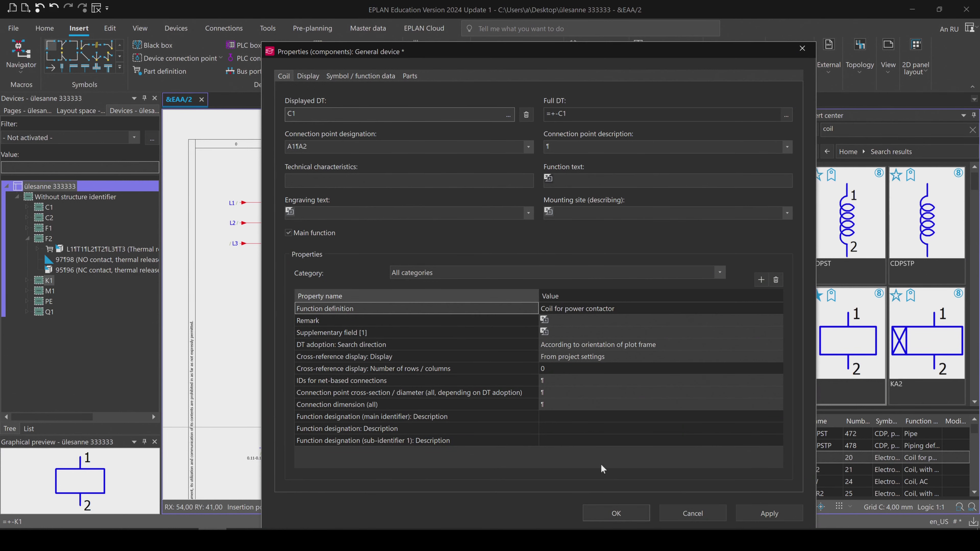
click(617, 513)
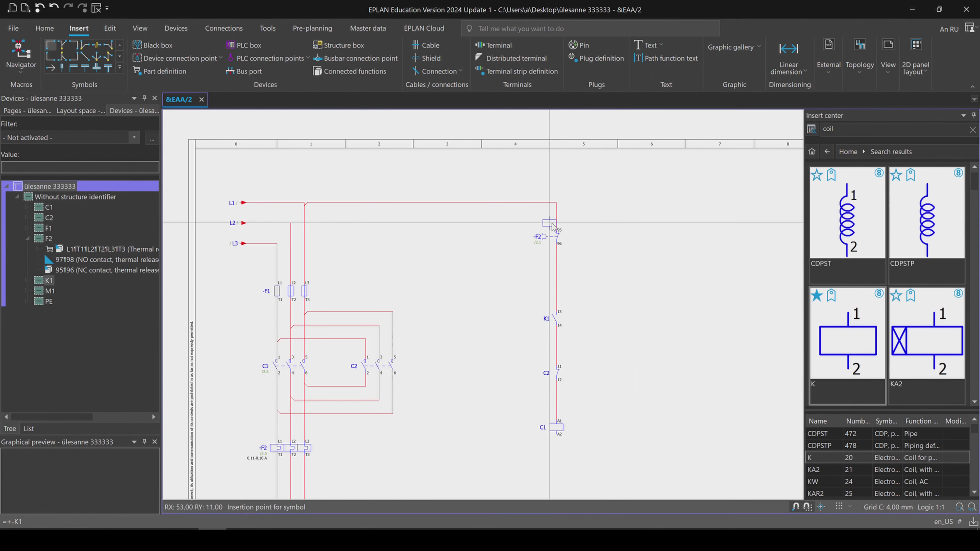
- Pan to the control branch and open, then cancel, the right T-node options
mouse_move(585, 320)
middle_down()
mouse_move(525, 288)
mouse_move(463, 274)
middle_up()
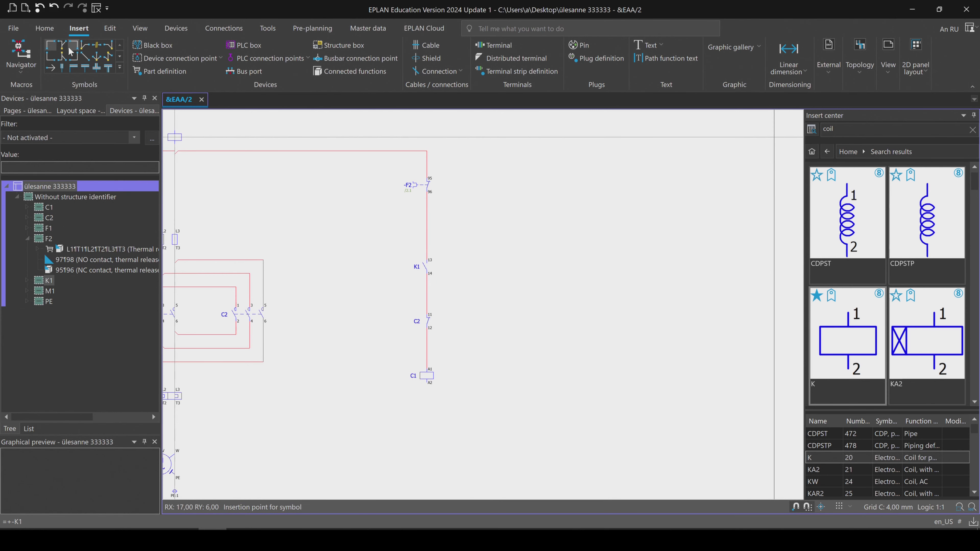
click(85, 45)
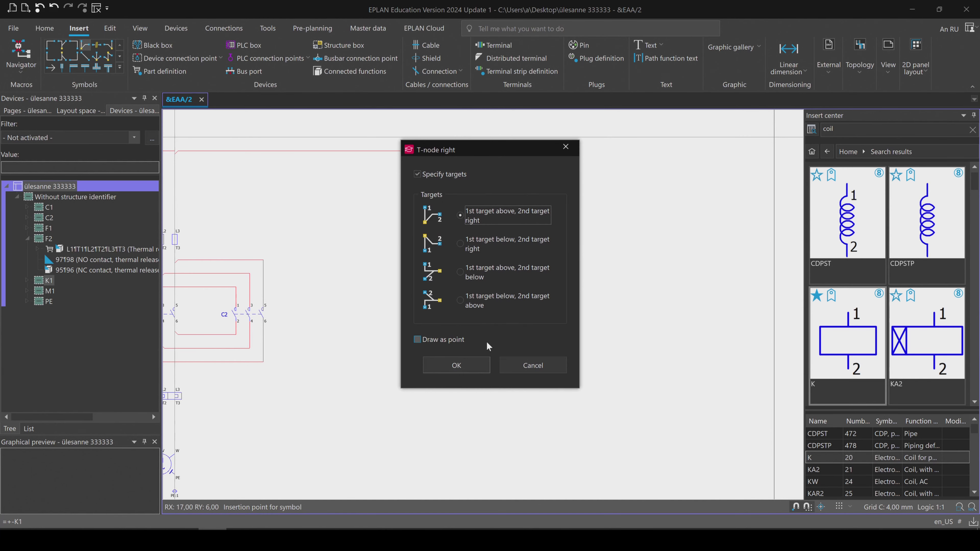
key(Return)
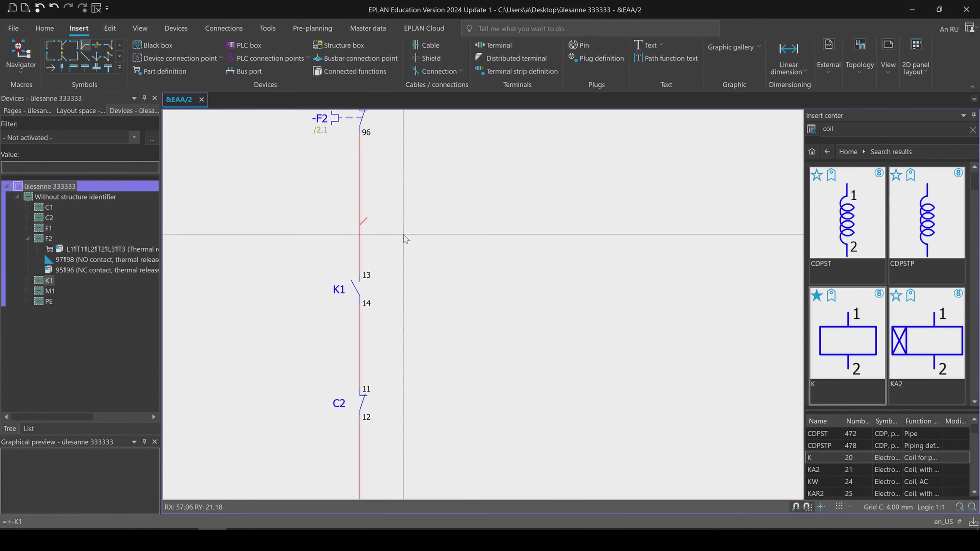
- Search 'button' and place normally open pushbutton B1_START right of the K1 contact
click(854, 128)
text(button)
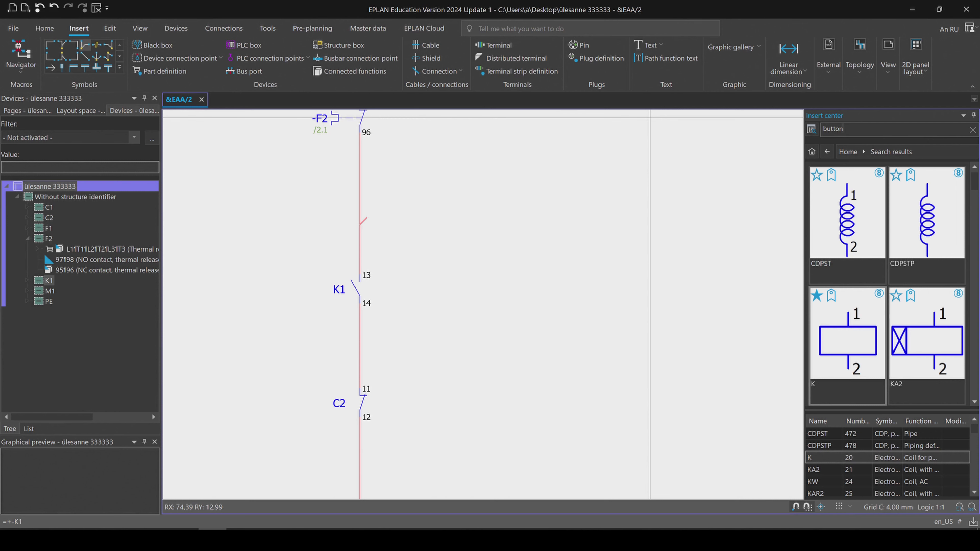
key(Return)
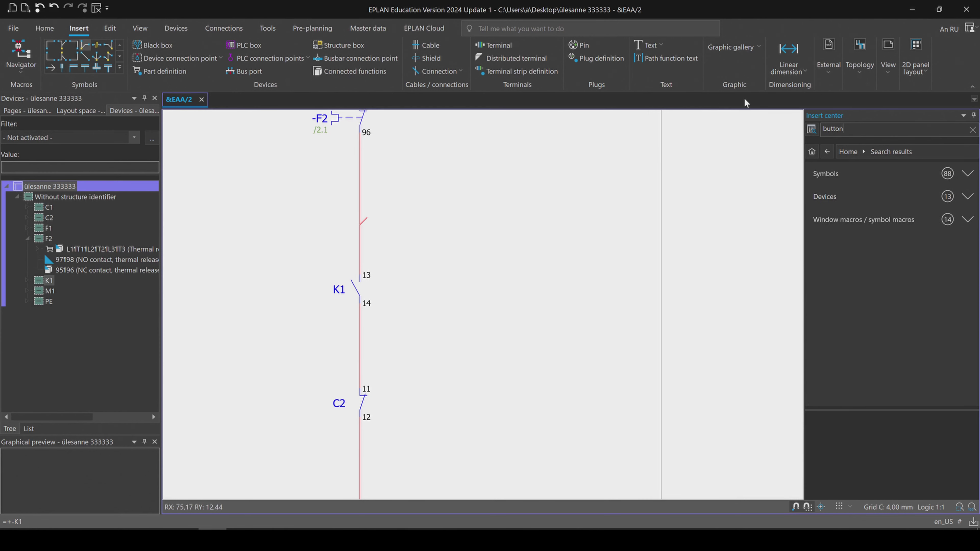
click(953, 174)
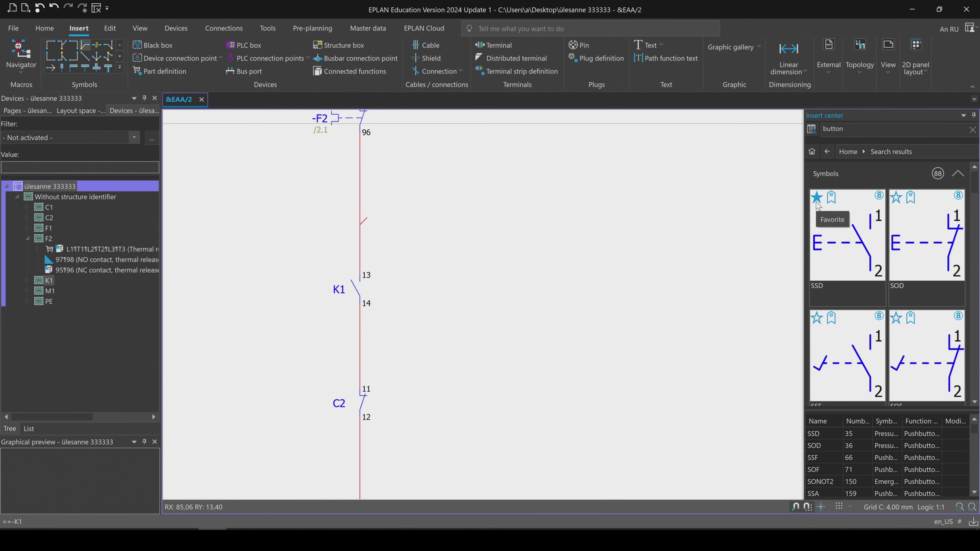
double_click(842, 235)
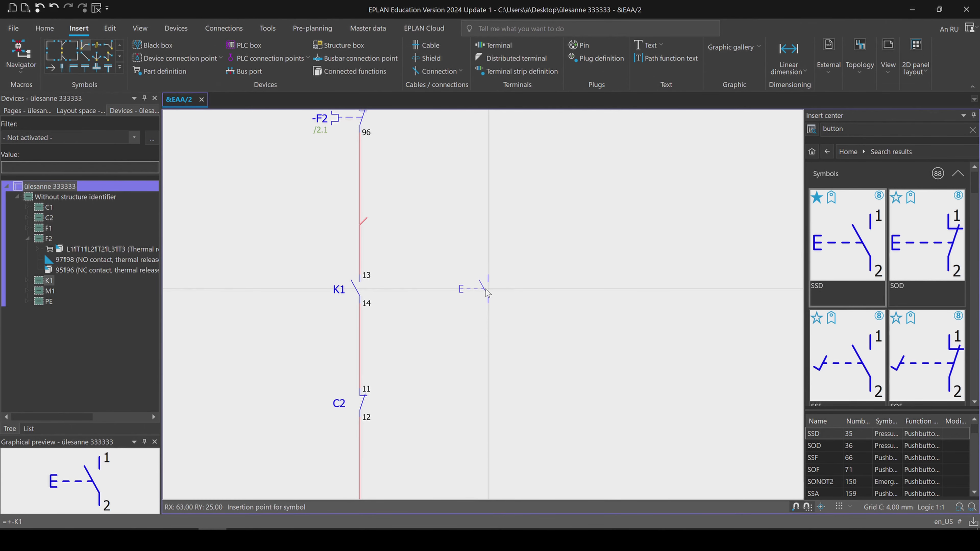
click(491, 289)
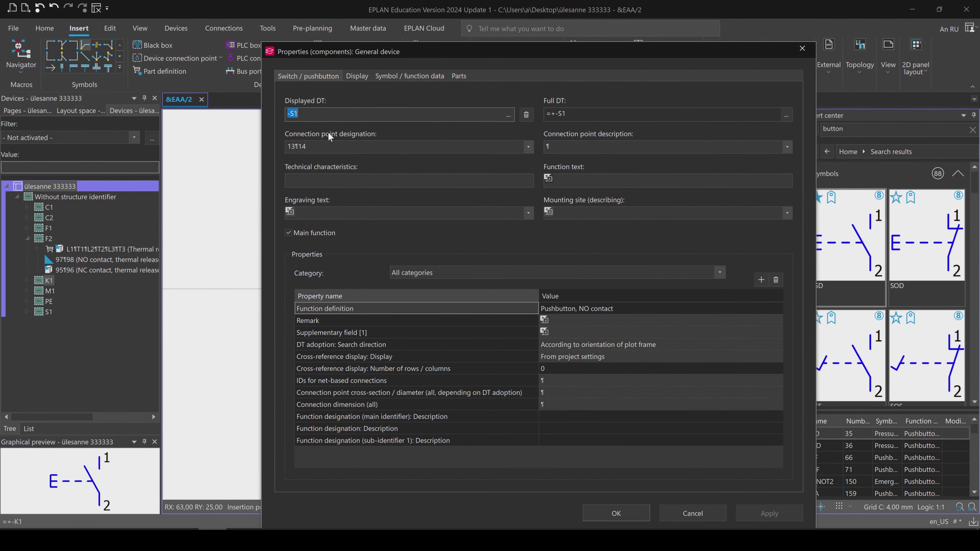
text(B1_START)
click(616, 515)
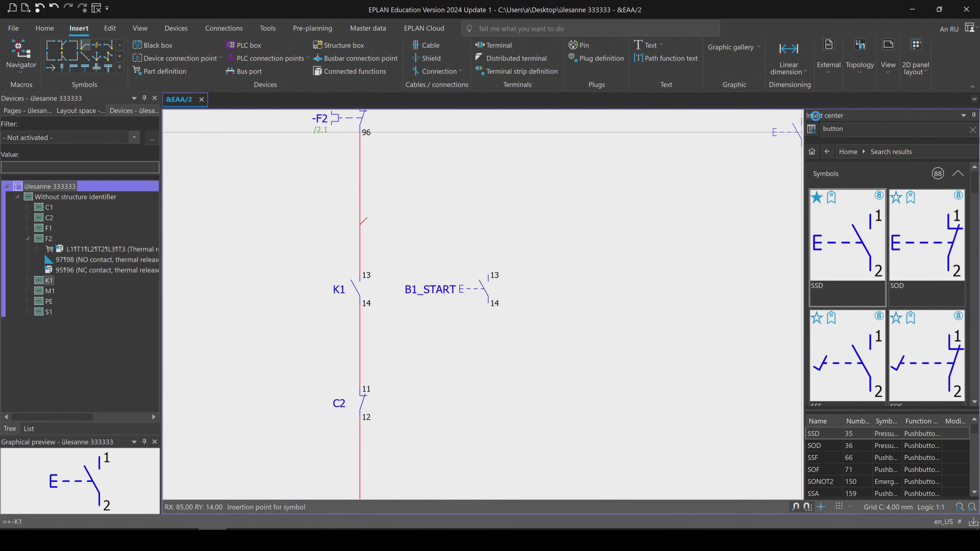
- Place normally closed pushbutton B1_STOP to the right of B1_START
click(894, 251)
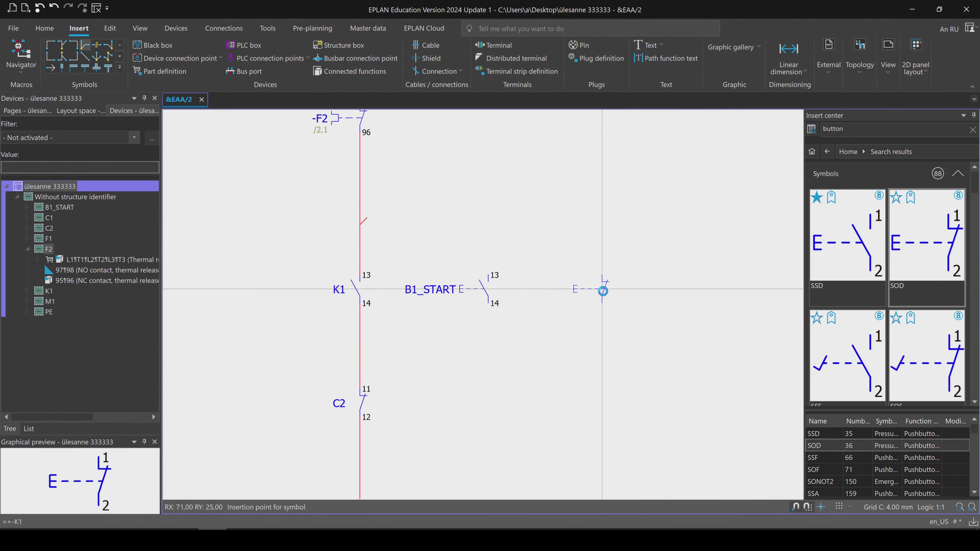
click(604, 290)
text(B1_STO)
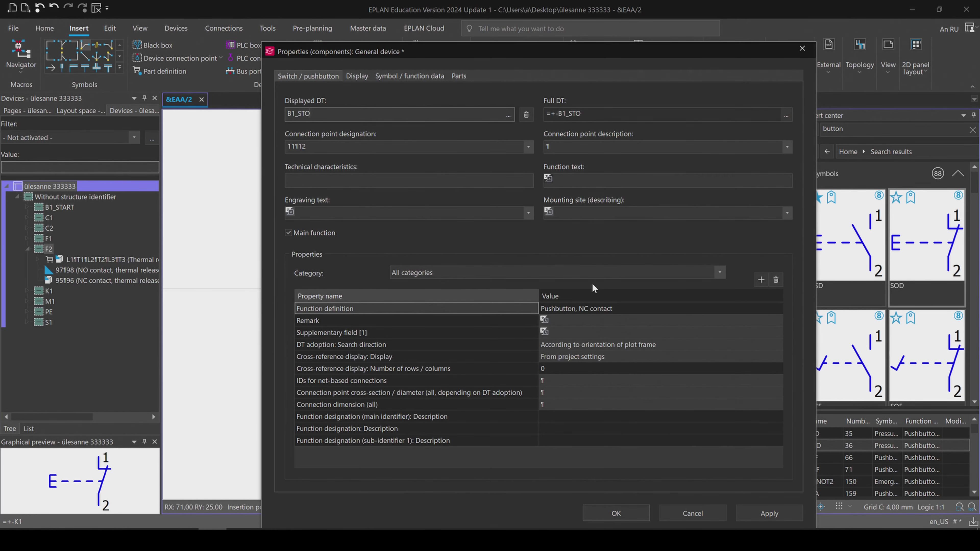
text(P)
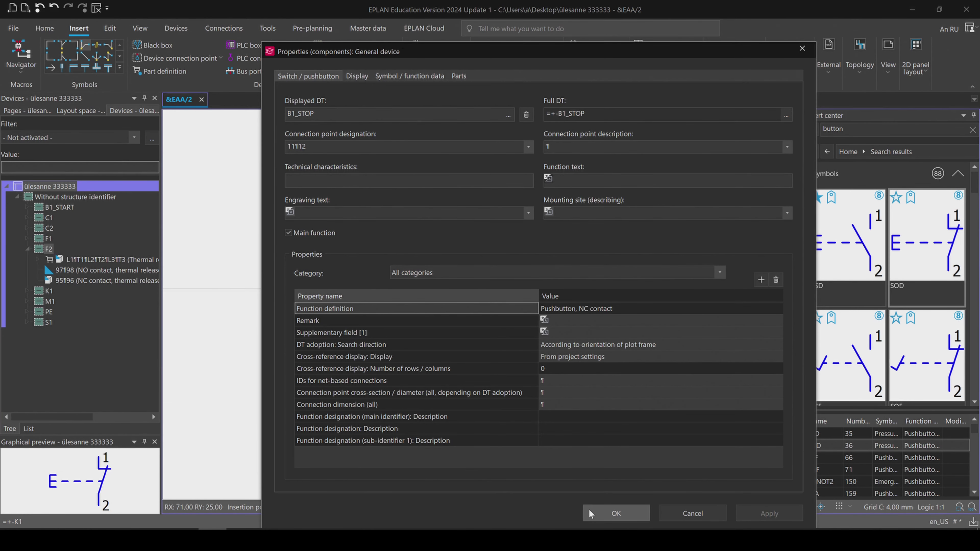
click(589, 510)
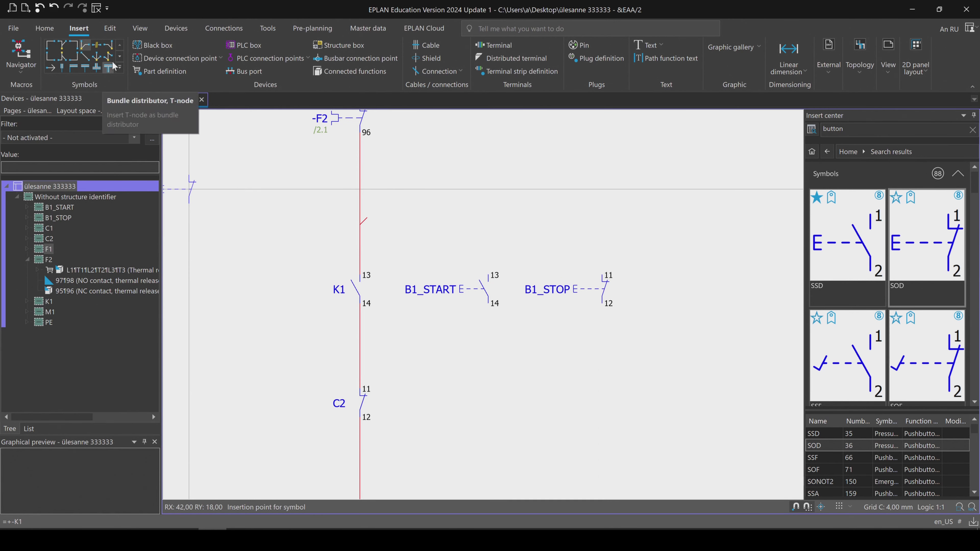
- Add a corner connection at B1_STOP's top and place NO contact C1 (13–14) below B1_START
click(52, 45)
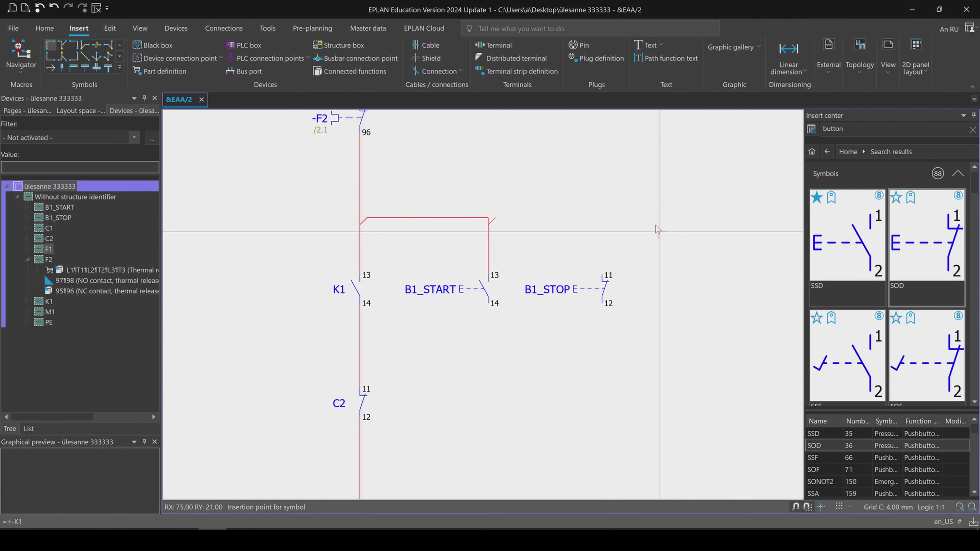
click(603, 218)
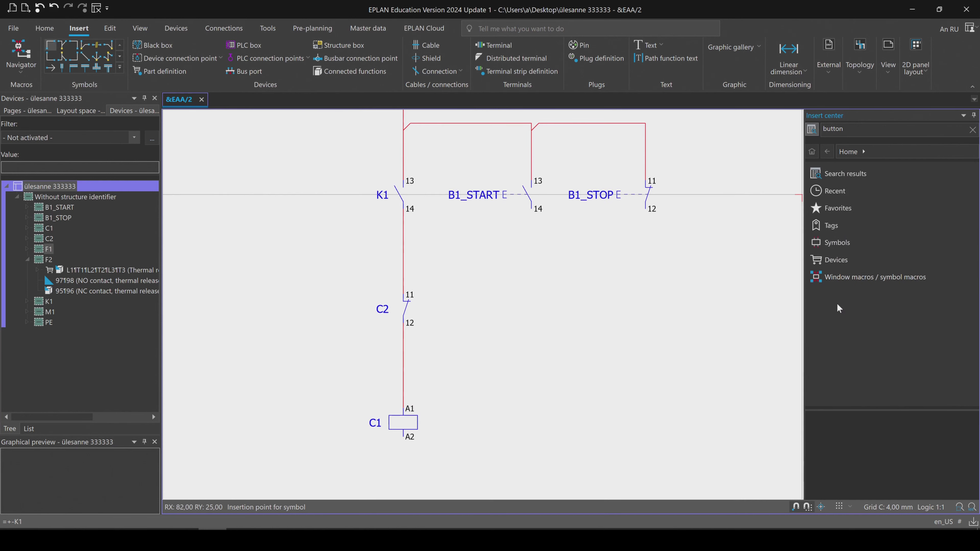
click(834, 207)
scroll(867, 298, down, 3)
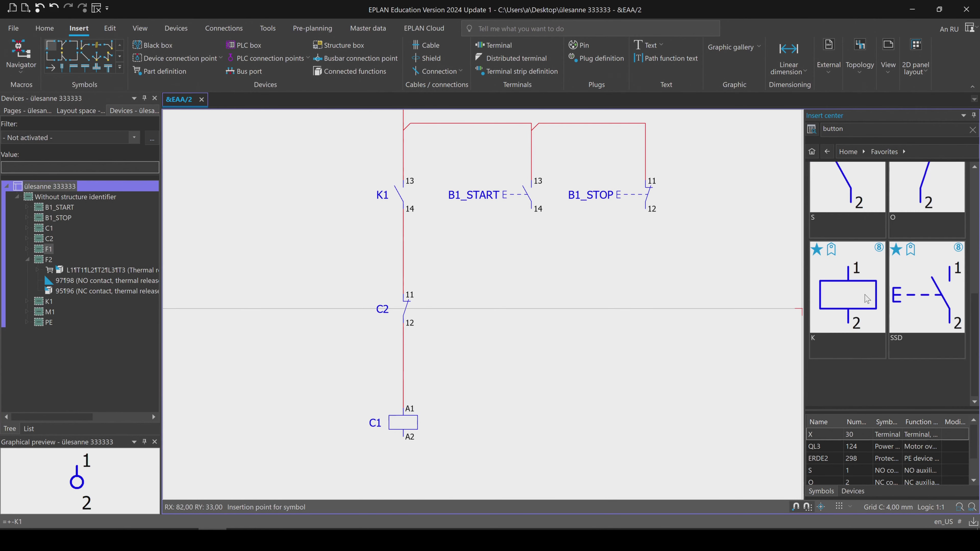
scroll(867, 298, up, 3)
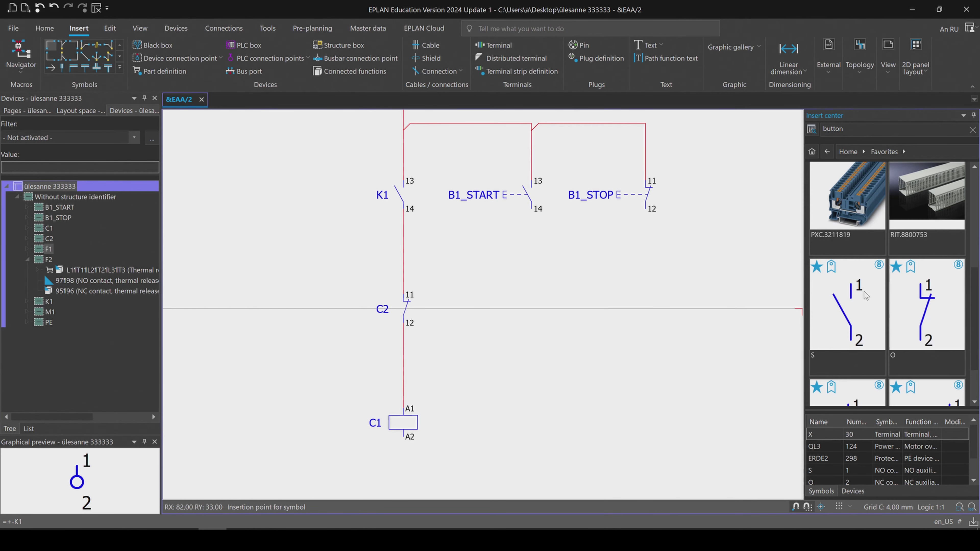
click(859, 318)
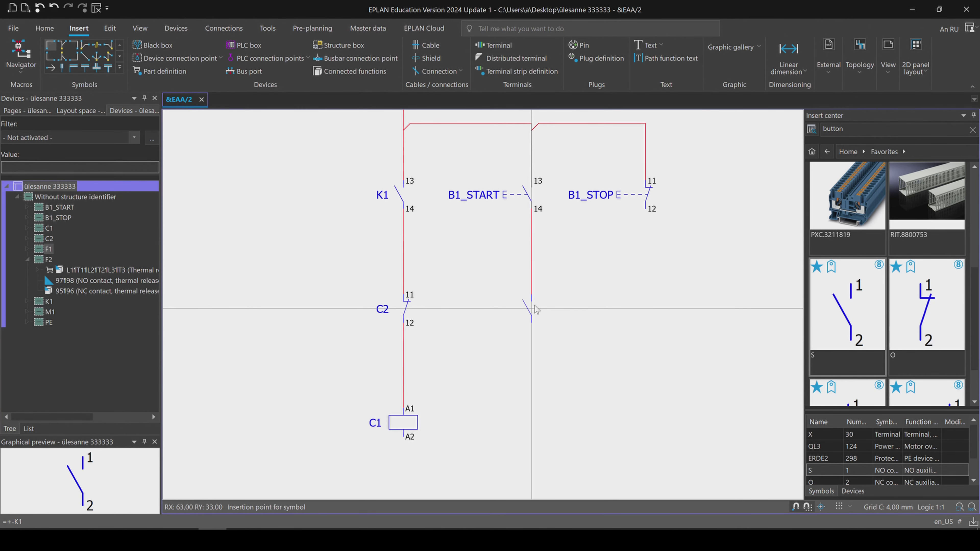
click(535, 308)
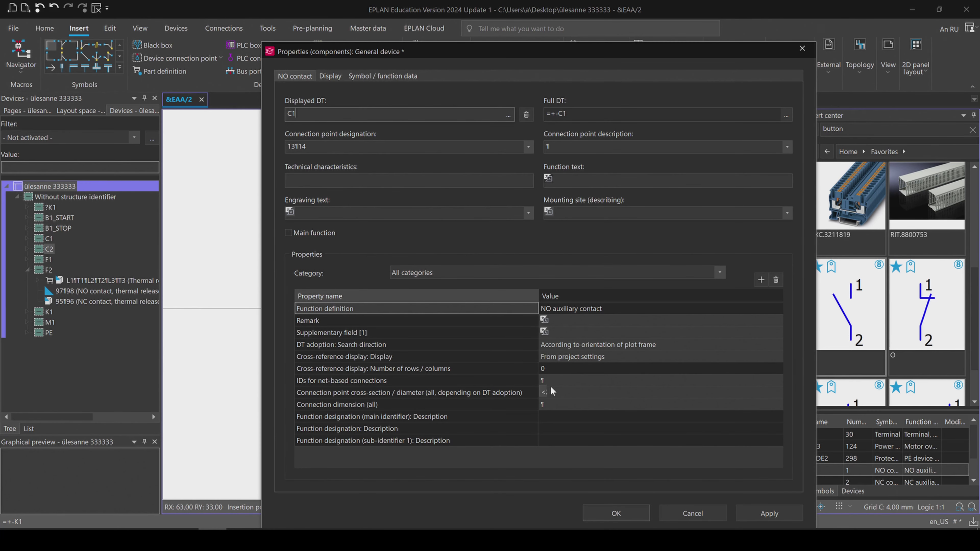
click(609, 507)
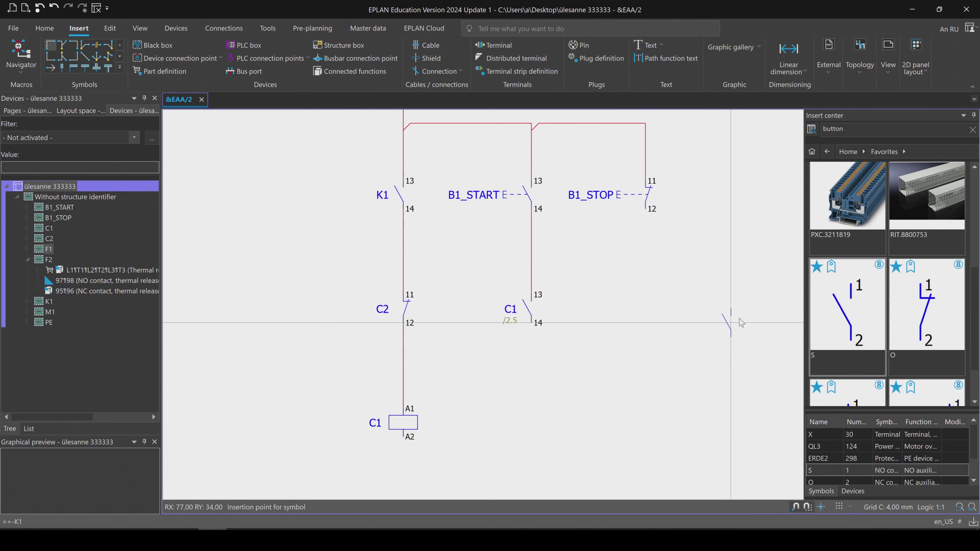
- Place another K1 NO contact (13–14) further to the right
click(749, 314)
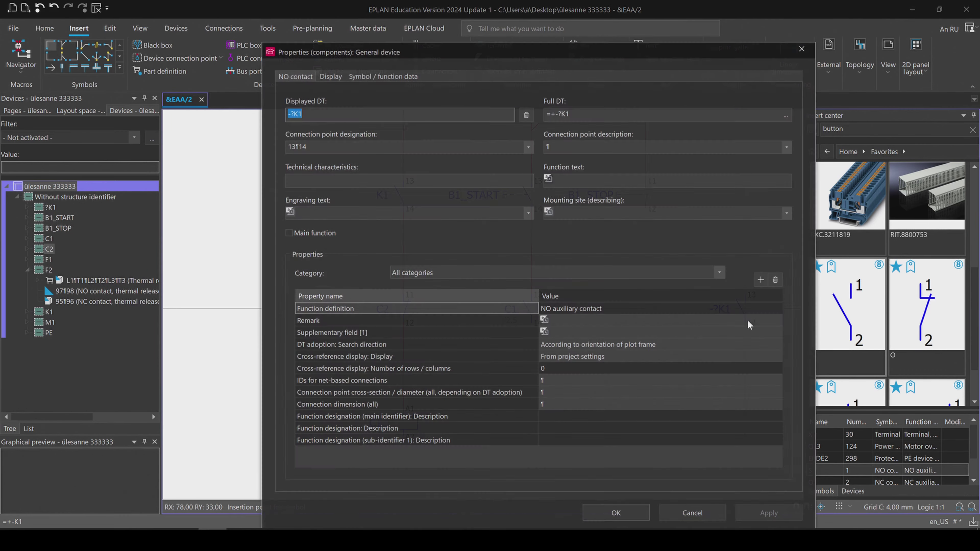
text(K1)
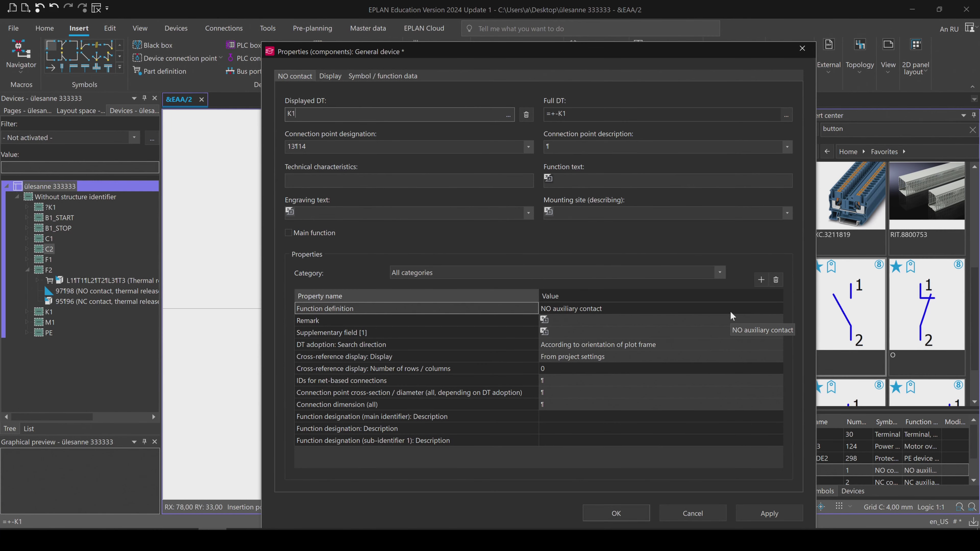
key(Return)
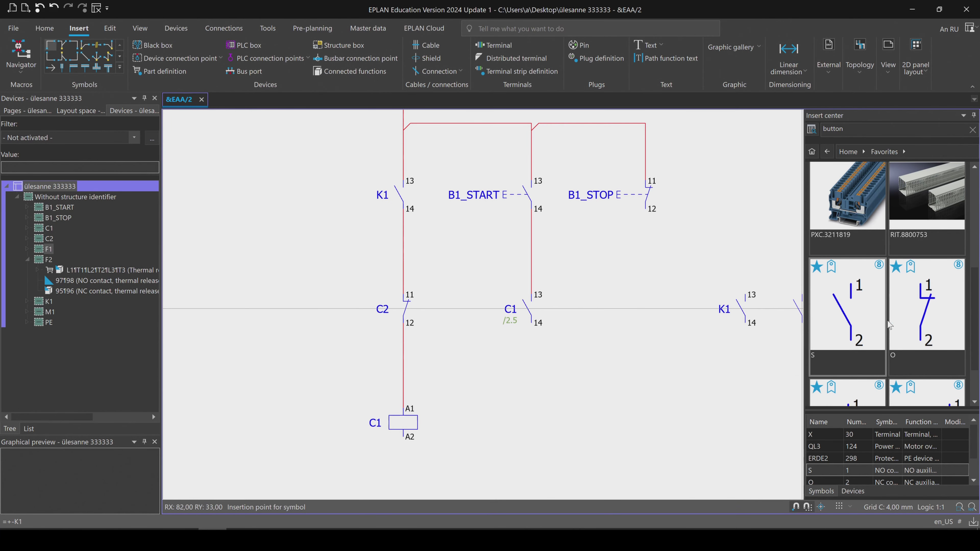
scroll(888, 325, down, 3)
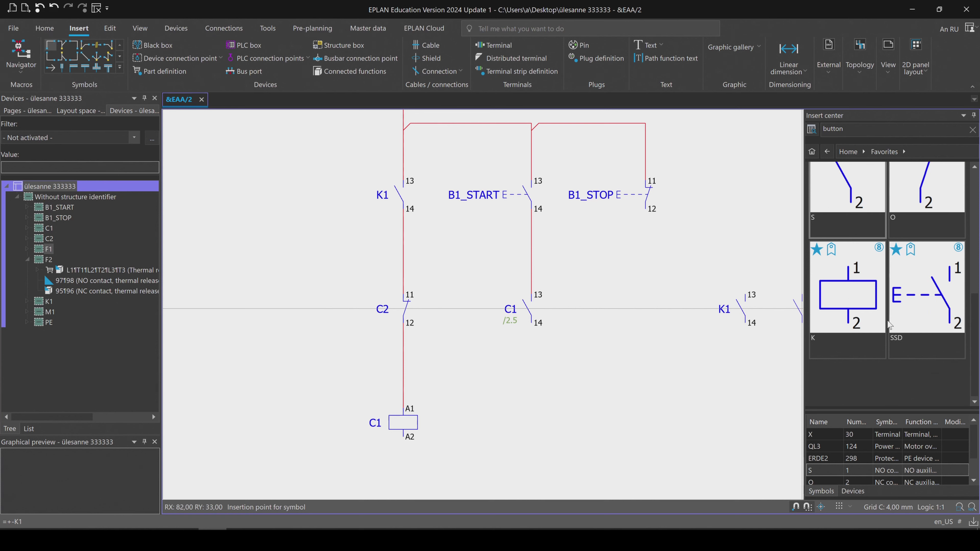
- Place normally open pushbutton B3_SSTART2 below B1_STOP
double_click(923, 312)
click(647, 308)
text(B3_SSTART2)
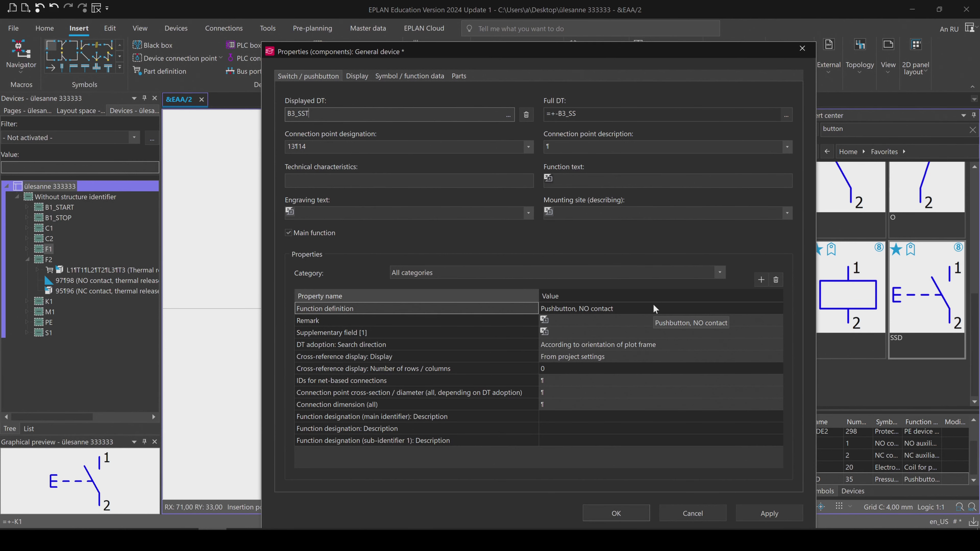
click(616, 513)
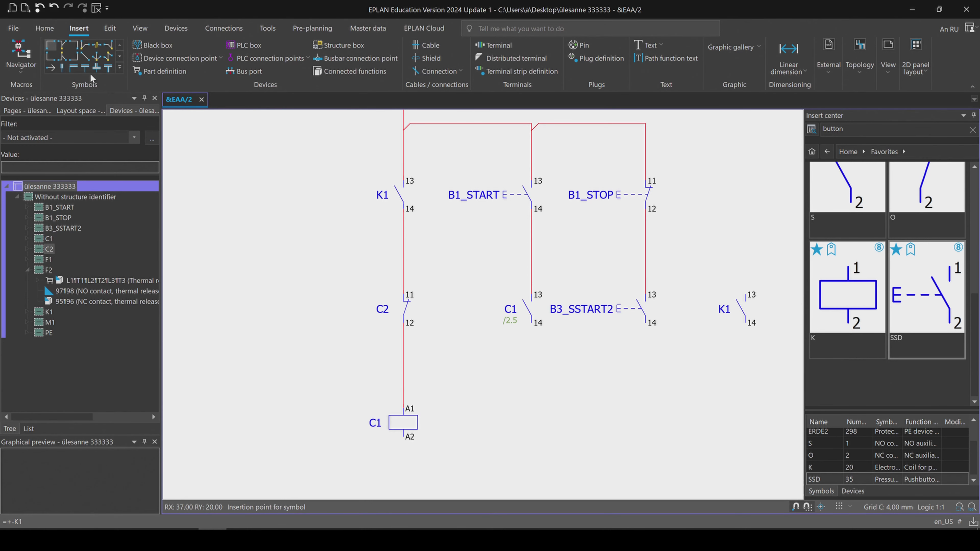
- Add T-node junctions on the right branch and wire them to K1 terminals 13 and 14
click(85, 45)
click(712, 276)
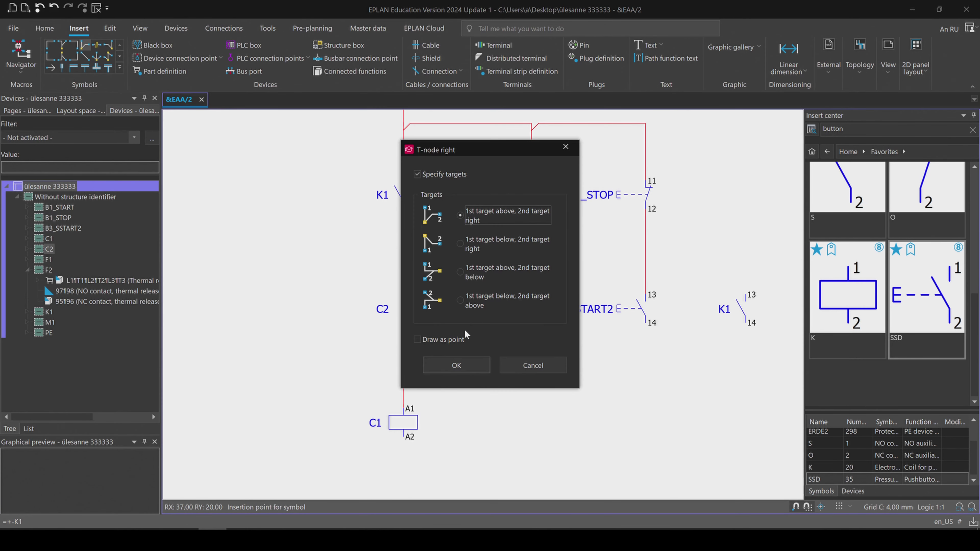
click(459, 363)
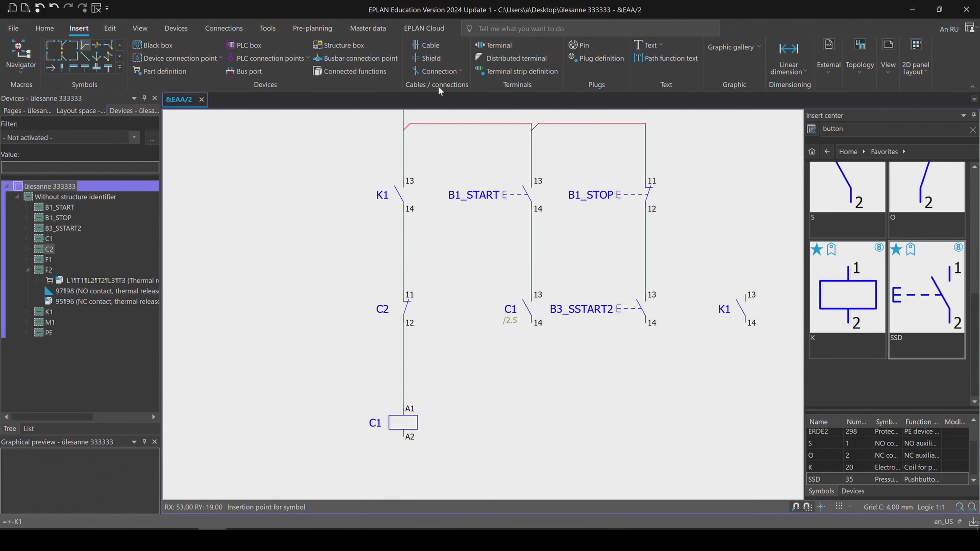
click(651, 249)
click(85, 48)
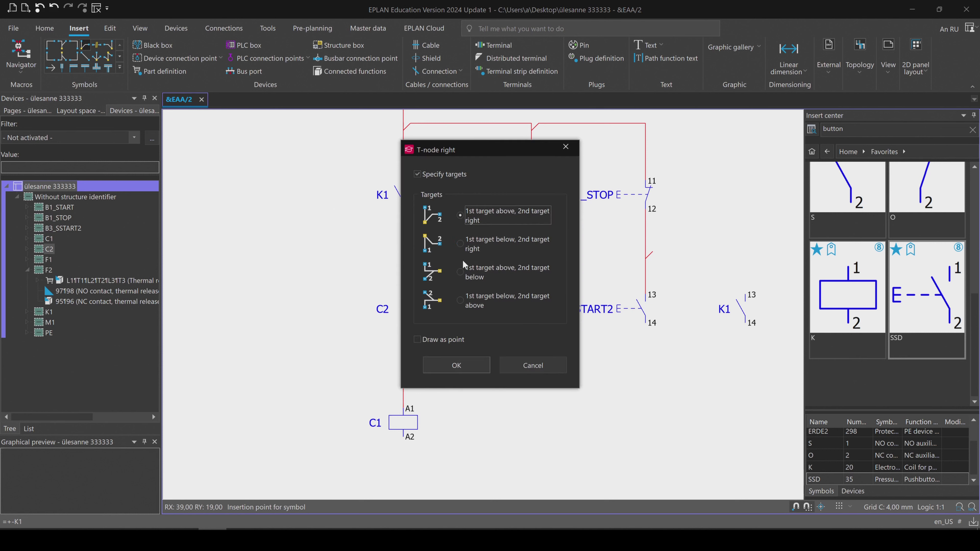
click(465, 240)
click(462, 364)
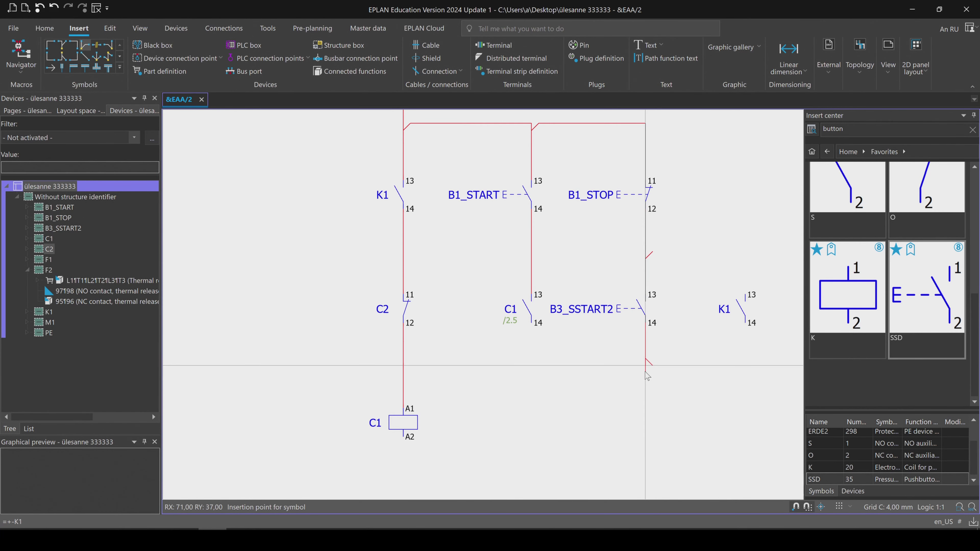
click(647, 367)
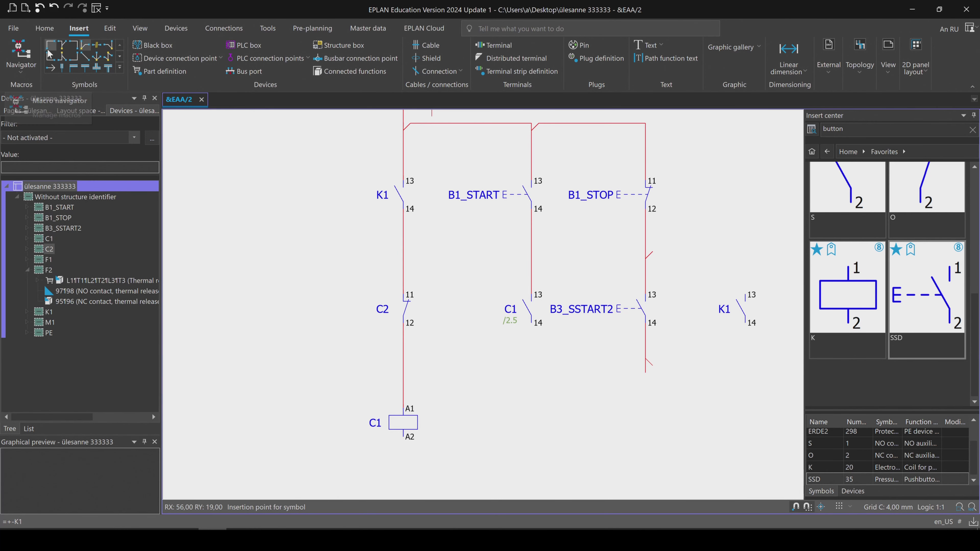
click(741, 259)
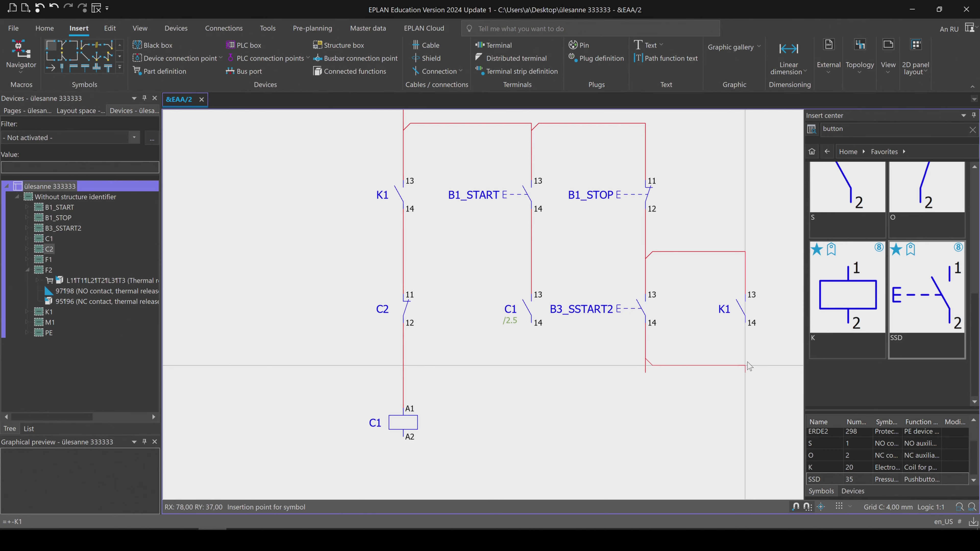
click(747, 365)
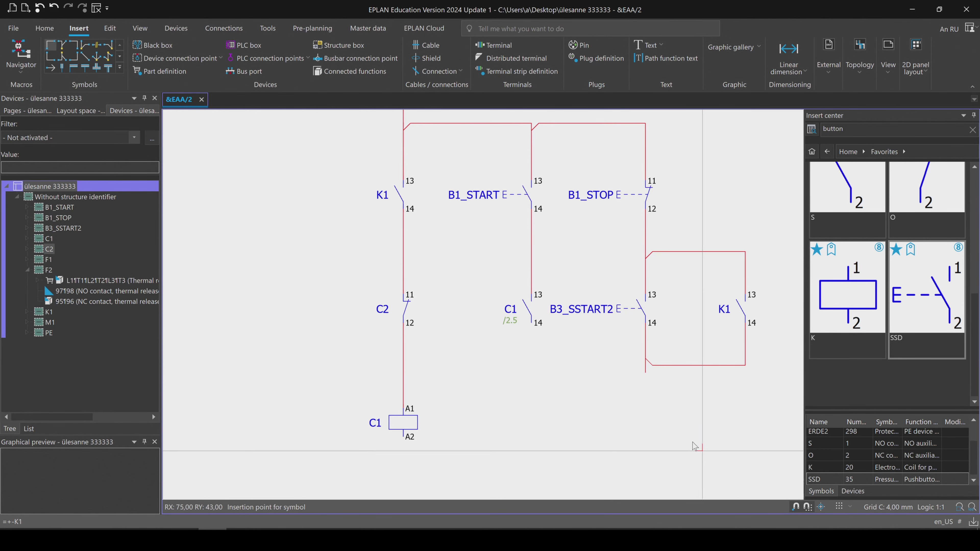
scroll(678, 357, down, 2)
scroll(678, 357, down, 1)
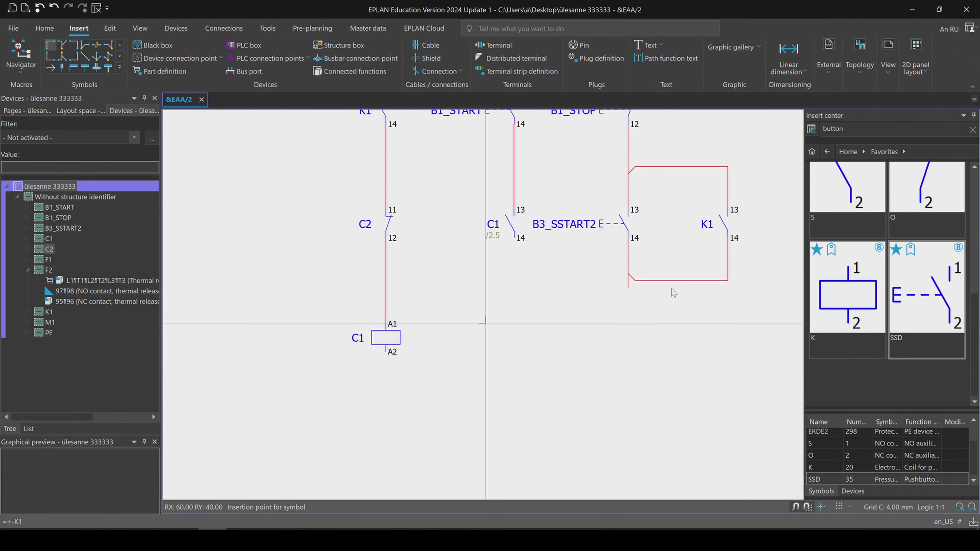
- Place coil C2 under the middle branch and coil K1 under the right branch
double_click(848, 296)
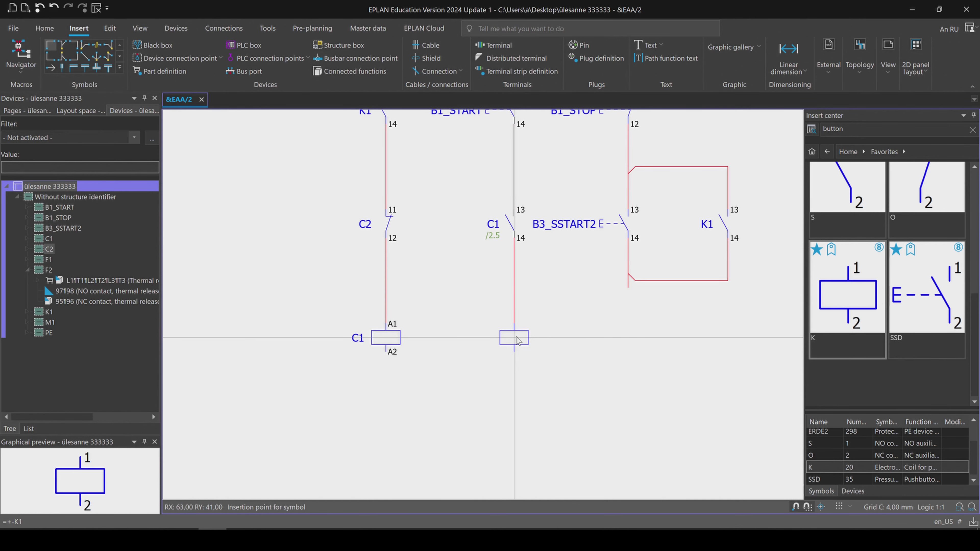
click(514, 338)
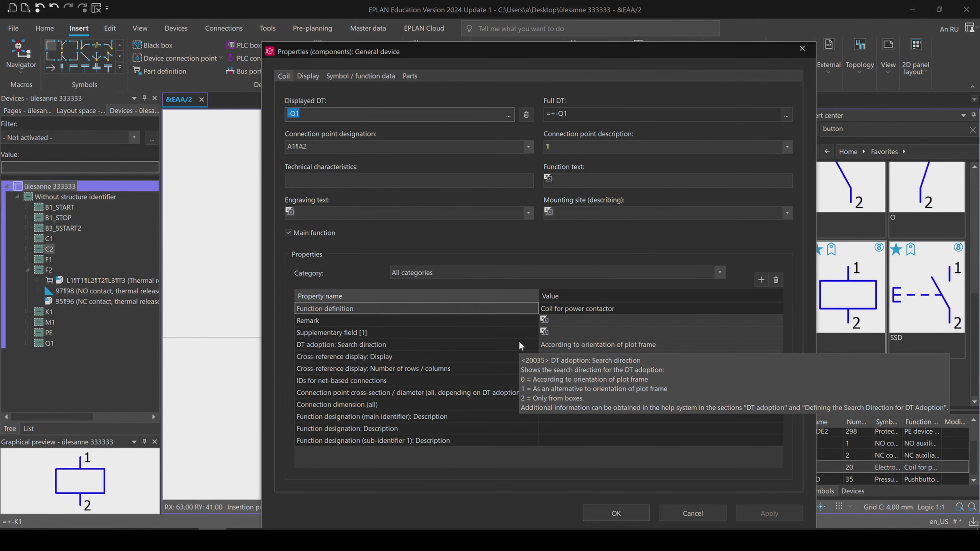
text(C2)
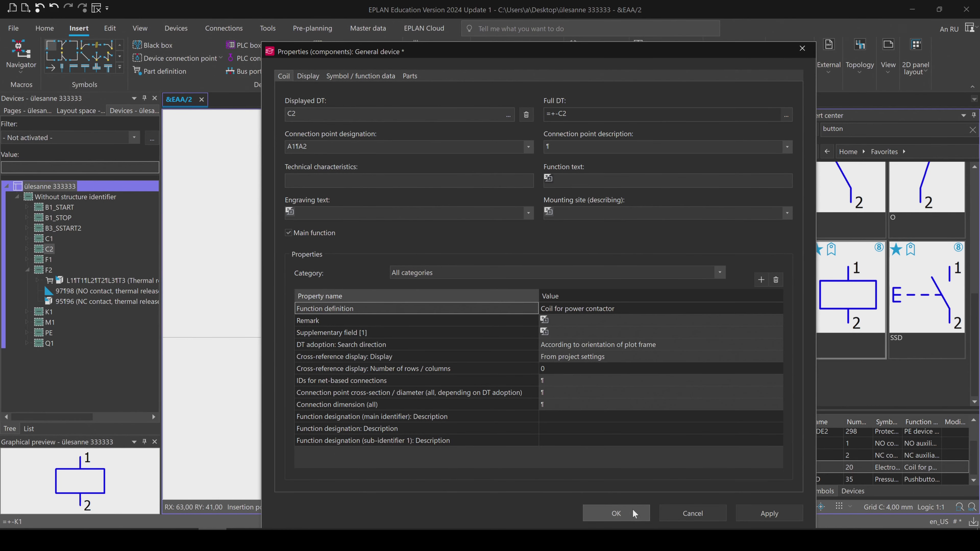
click(633, 509)
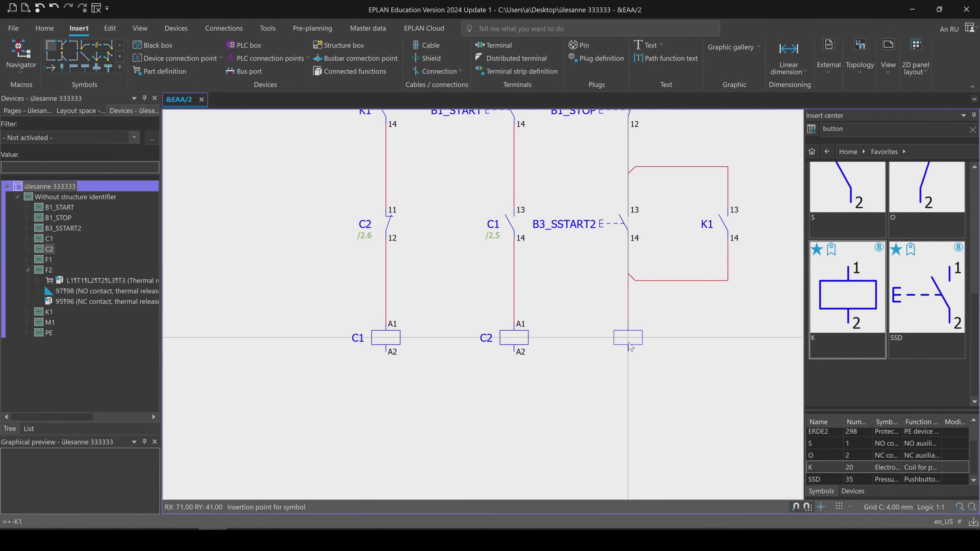
click(628, 338)
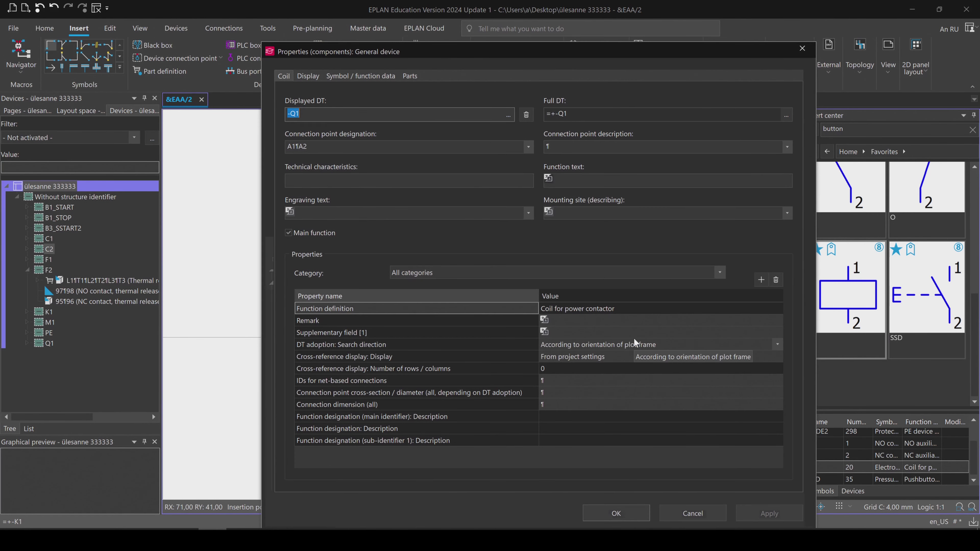
text(K!)
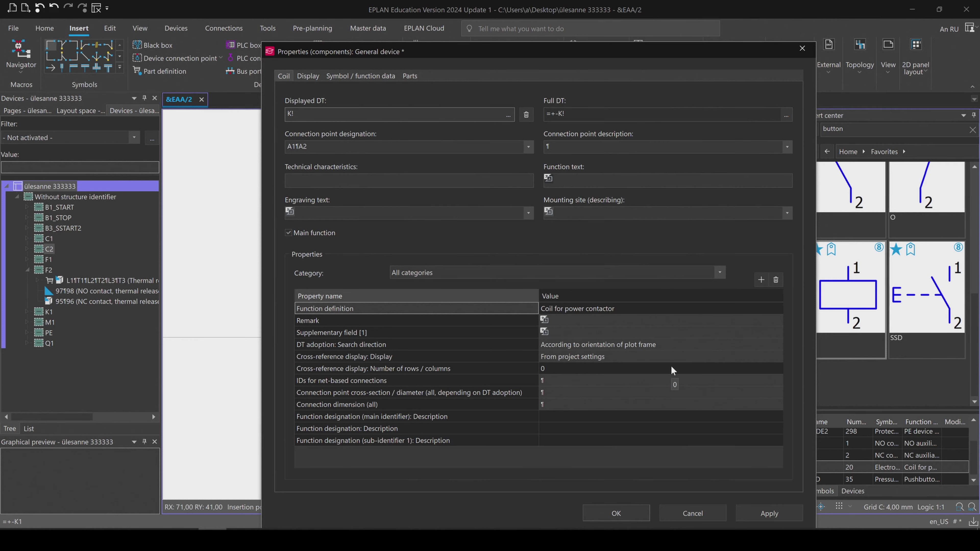
click(633, 513)
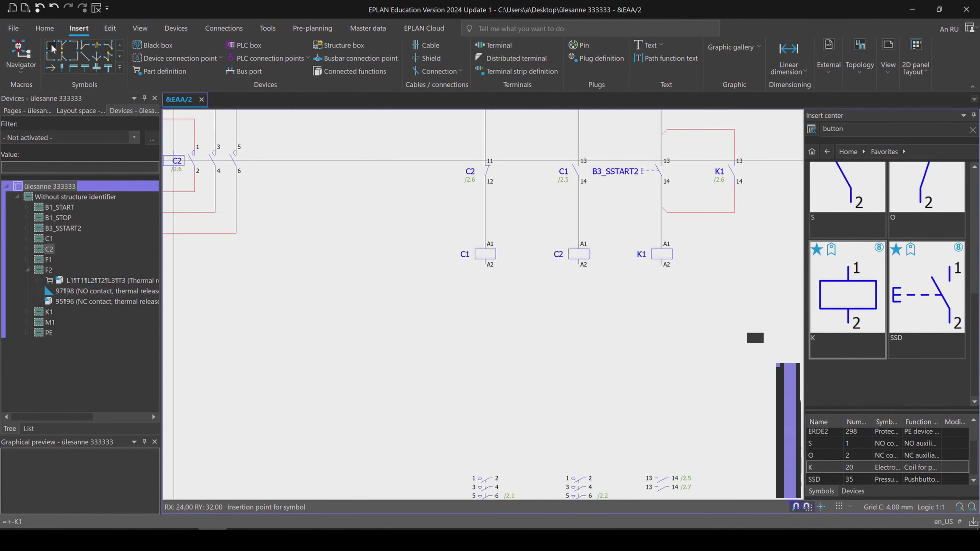
- Join the coil bottoms with a corner below K1 and T-nodes under C2 and C1
click(661, 305)
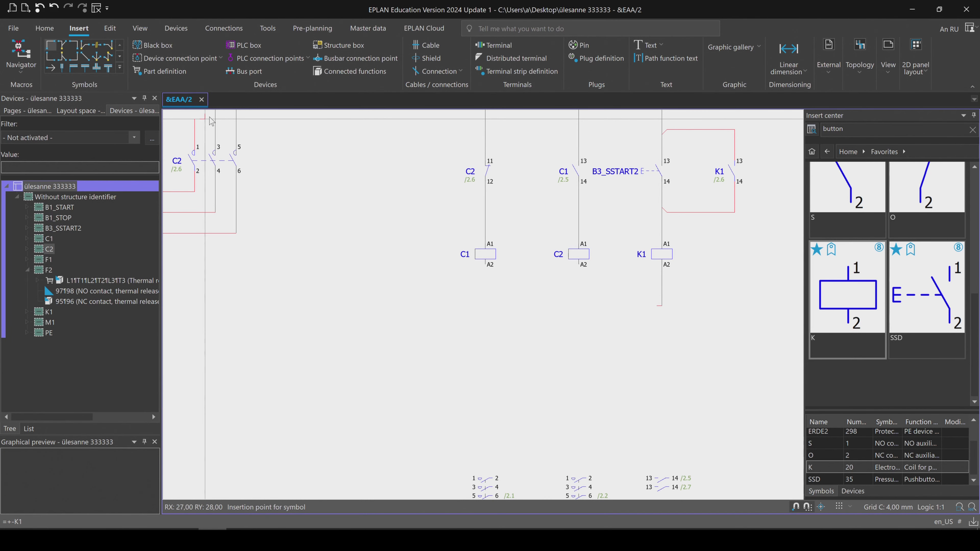
click(62, 56)
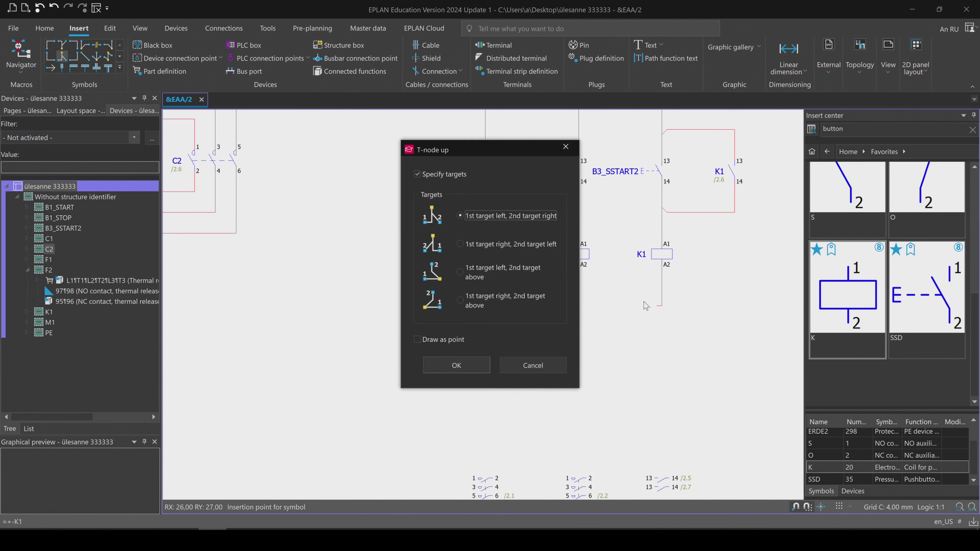
click(469, 365)
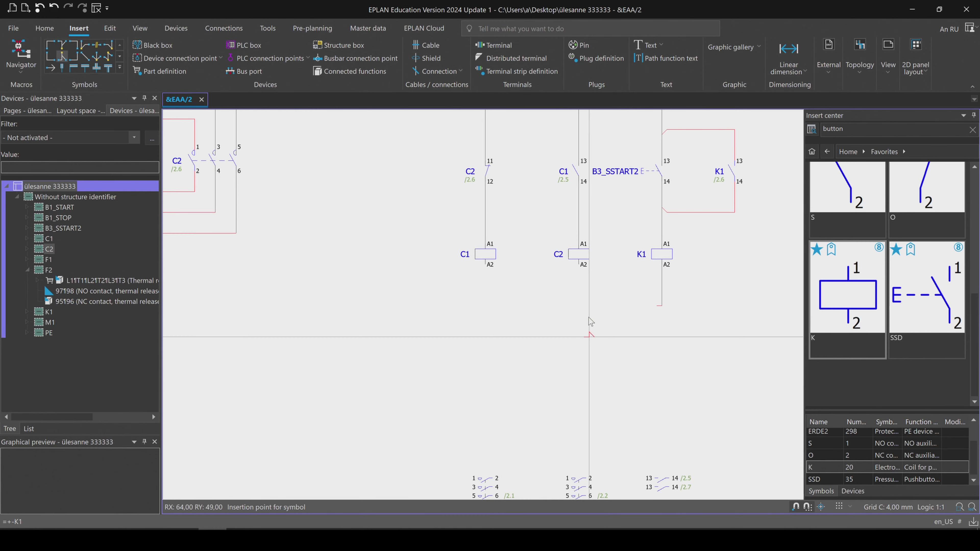
click(579, 306)
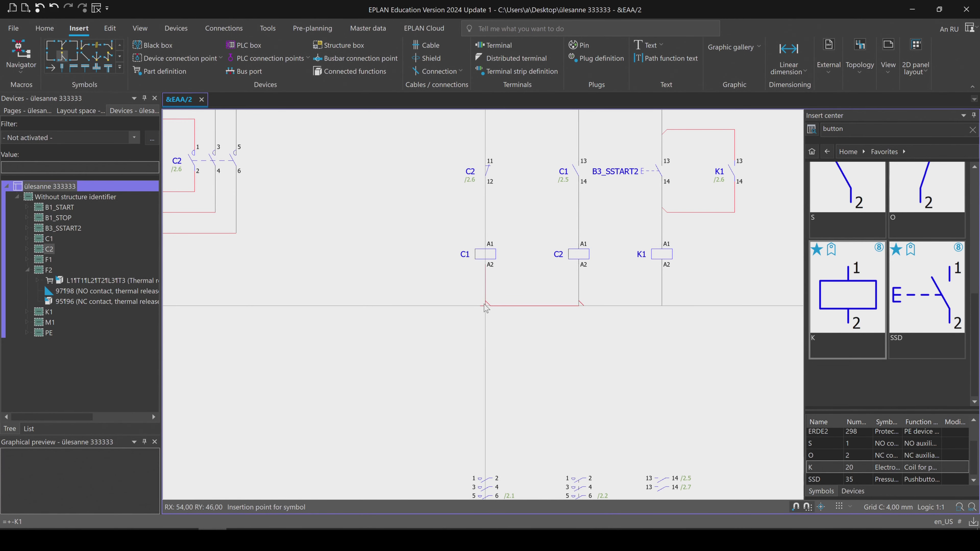
click(485, 306)
scroll(567, 377, down, 1)
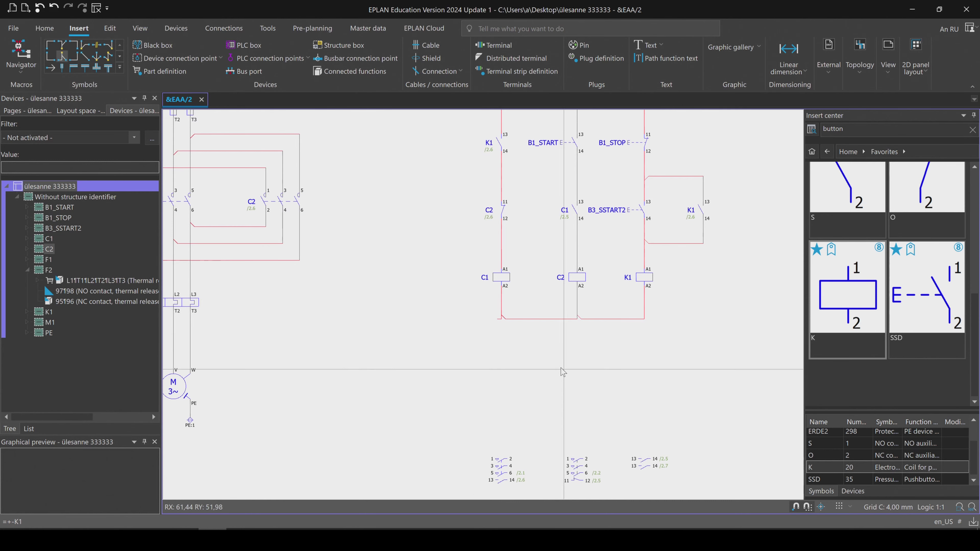
- Add interruption point N at the left end of the common coil wire
click(50, 68)
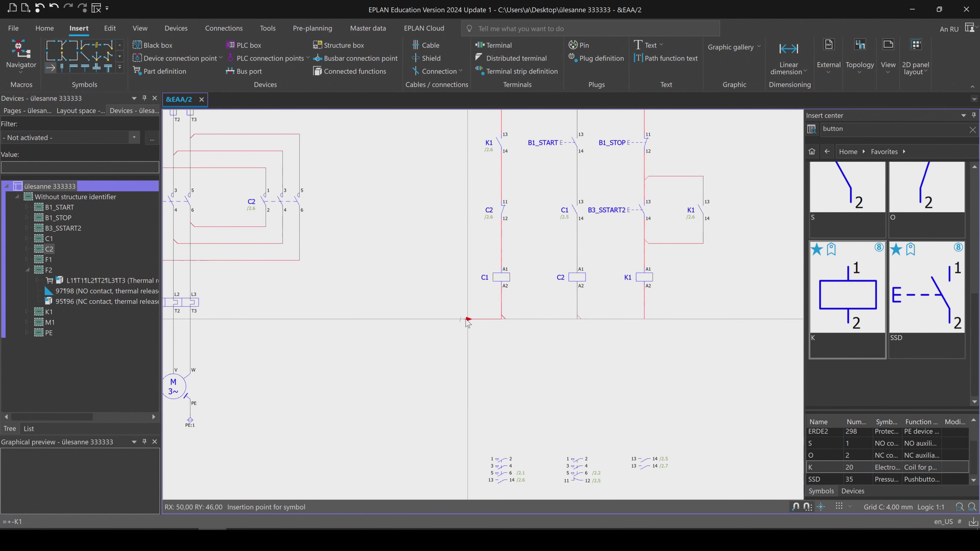
click(467, 320)
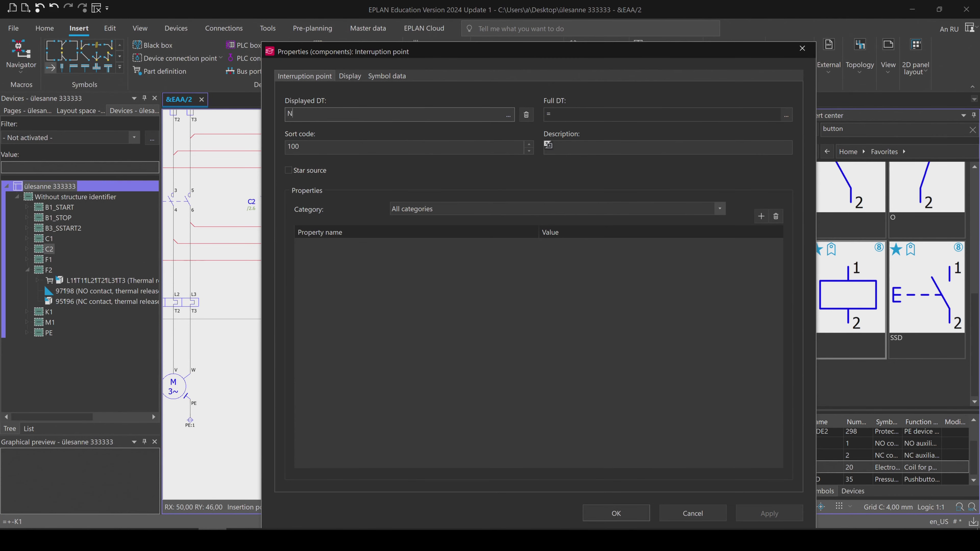
click(641, 517)
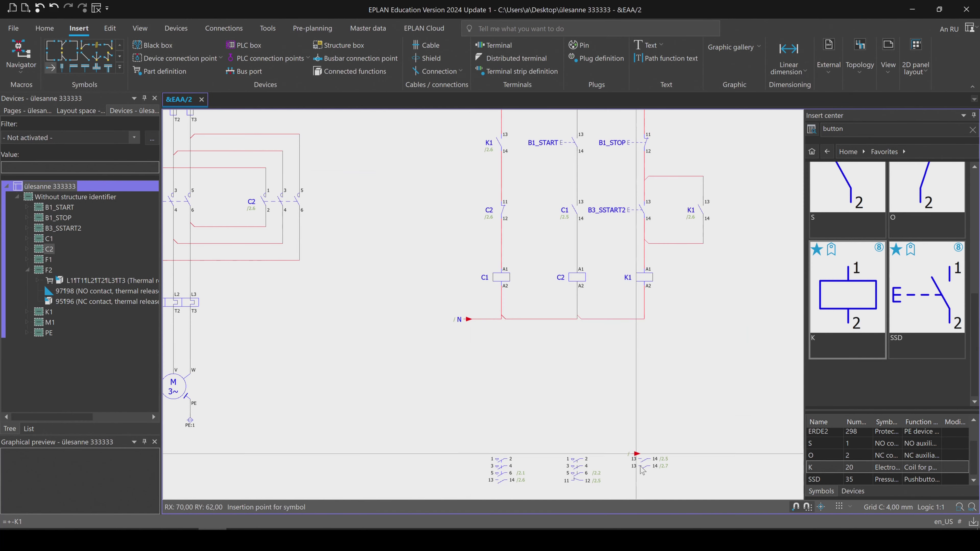
scroll(655, 440, down, 3)
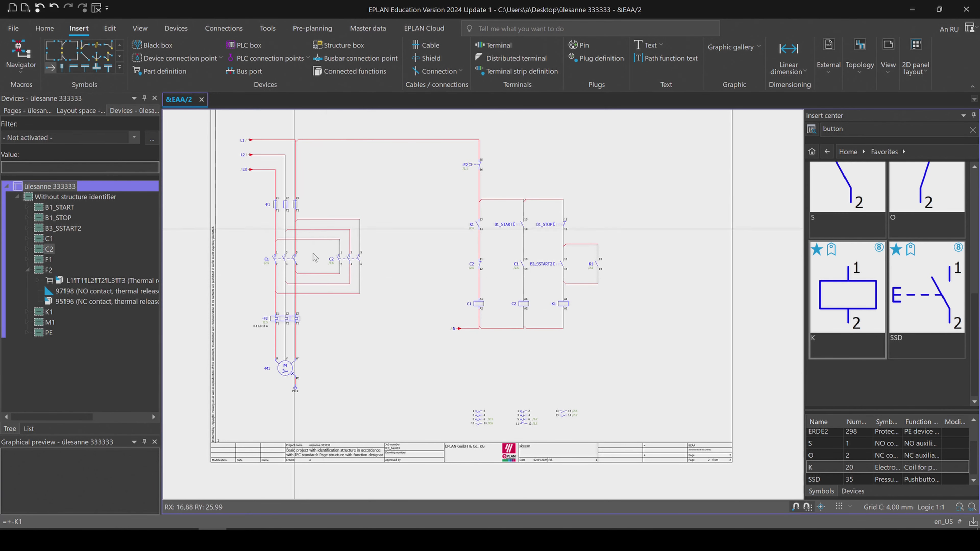
right_click(287, 203)
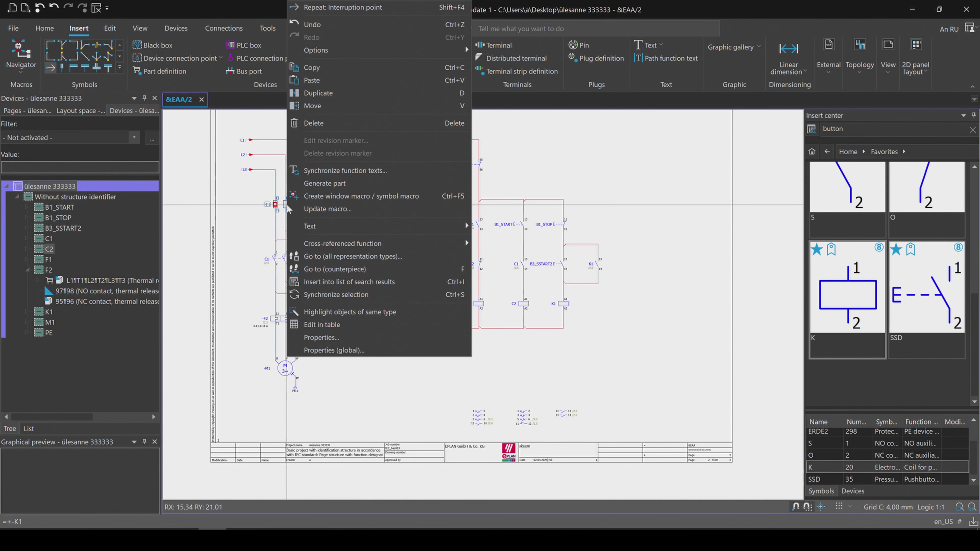
click(346, 337)
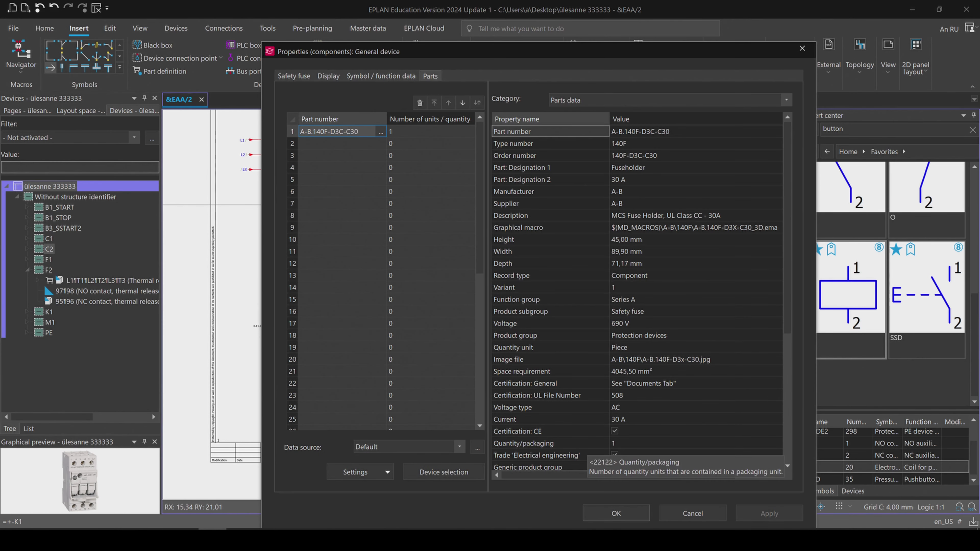
click(688, 510)
scroll(289, 404, up, 4)
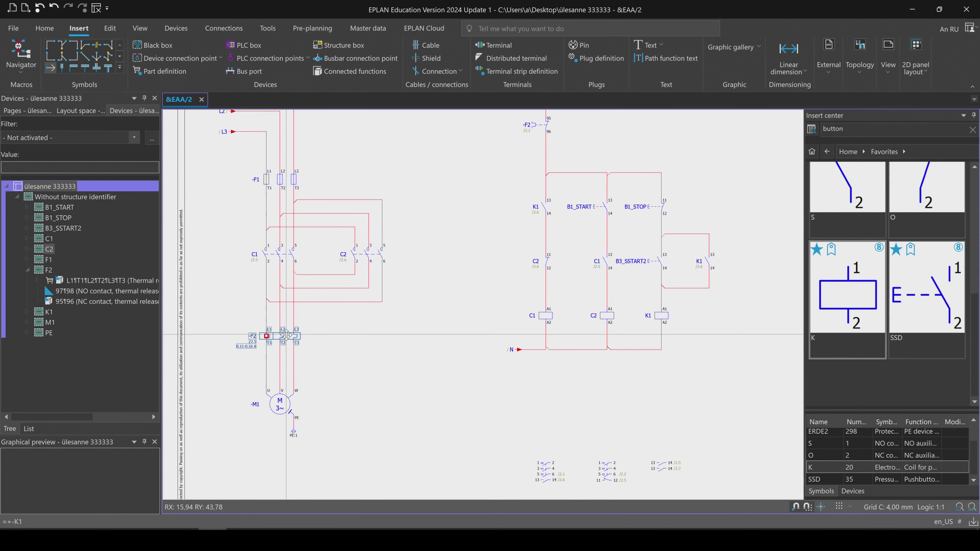
right_click(291, 341)
key(Escape)
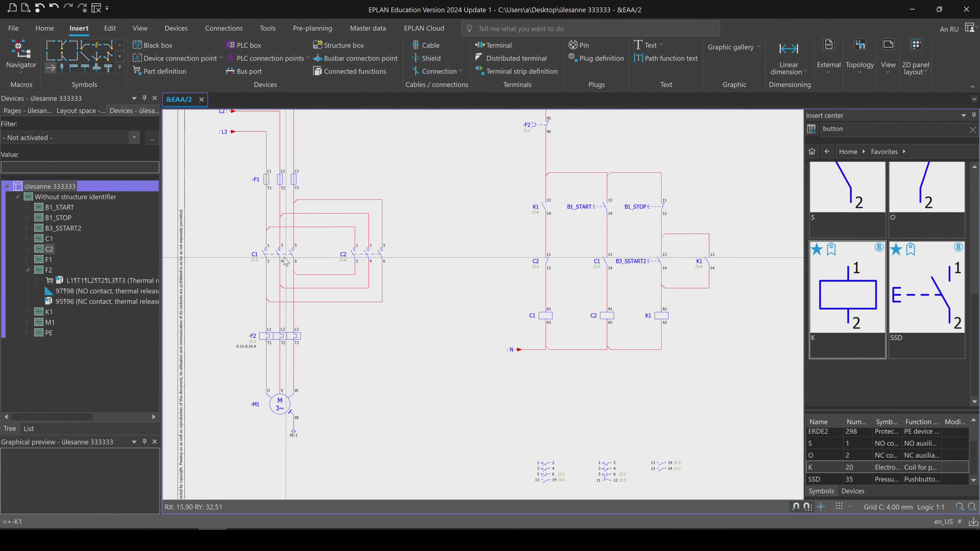
- Open the contactor's global properties and review its Parts tab and device selection
right_click(284, 258)
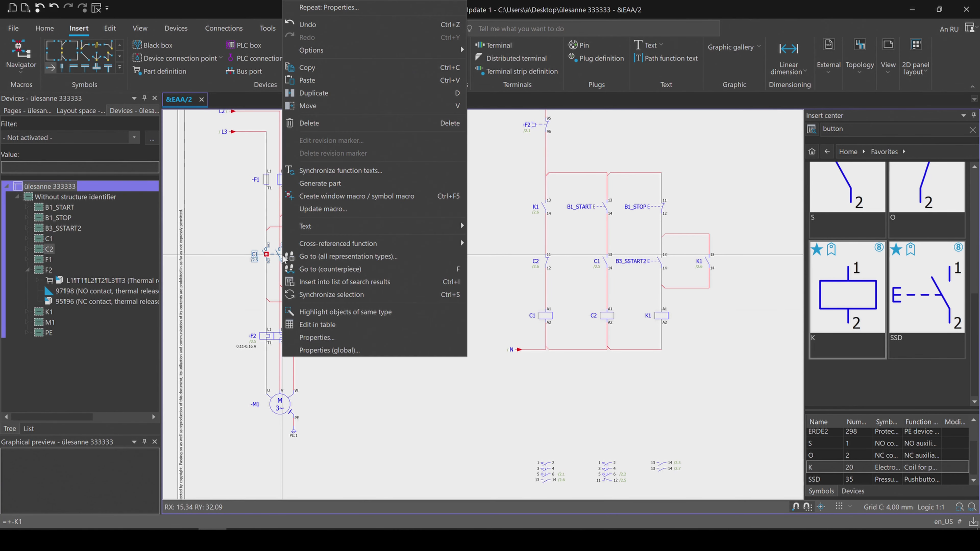
click(348, 351)
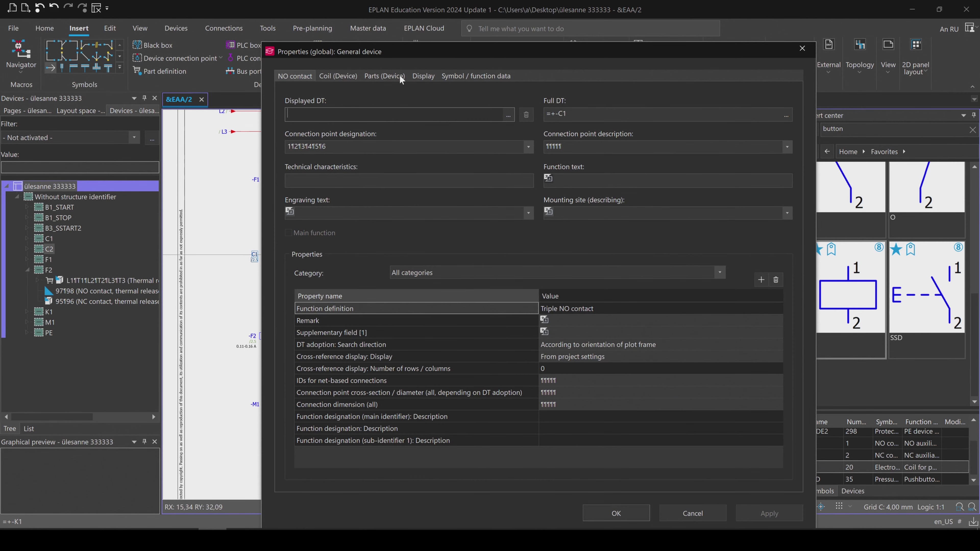
click(386, 77)
click(444, 471)
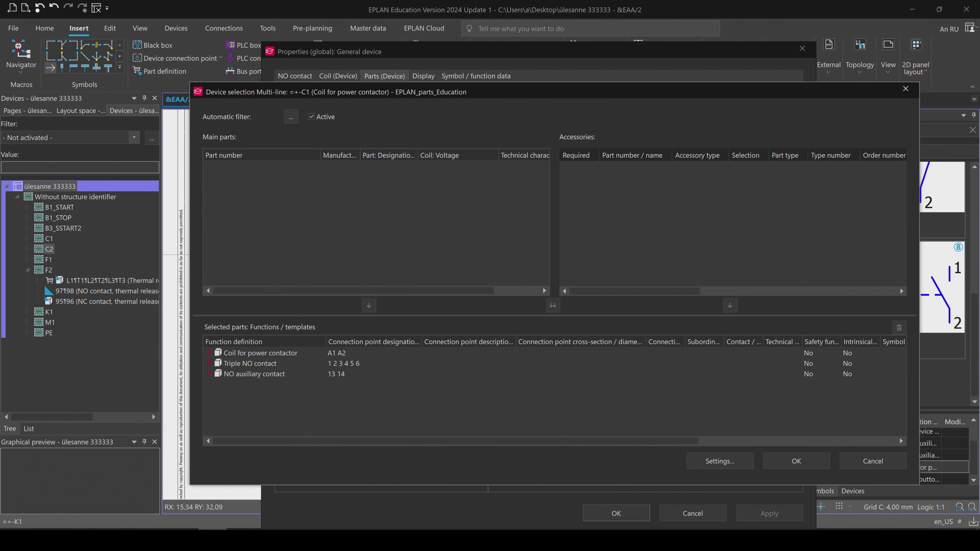
click(871, 461)
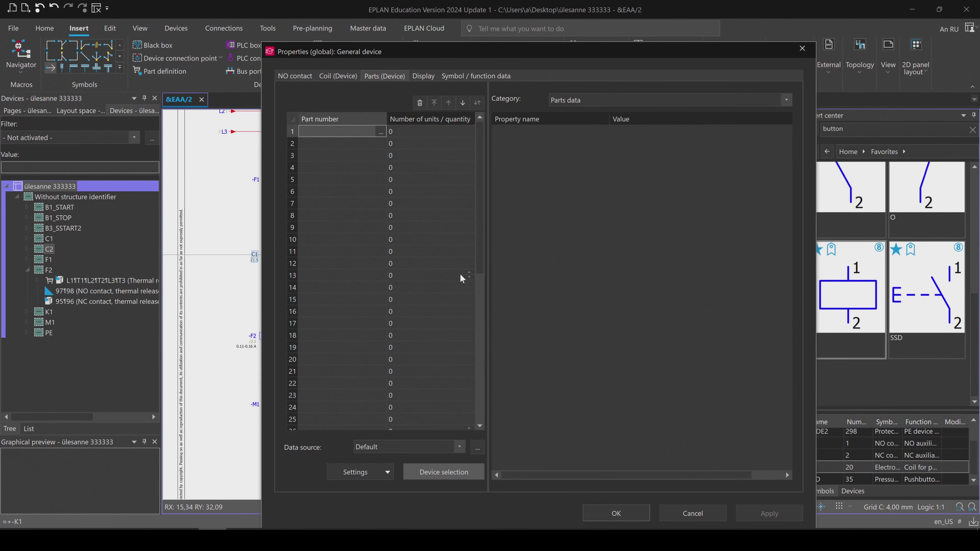
- Assign part ABB.1SBL281074R3601 with accessory ABB.AX32...AX80 in row 6, then close properties
click(380, 132)
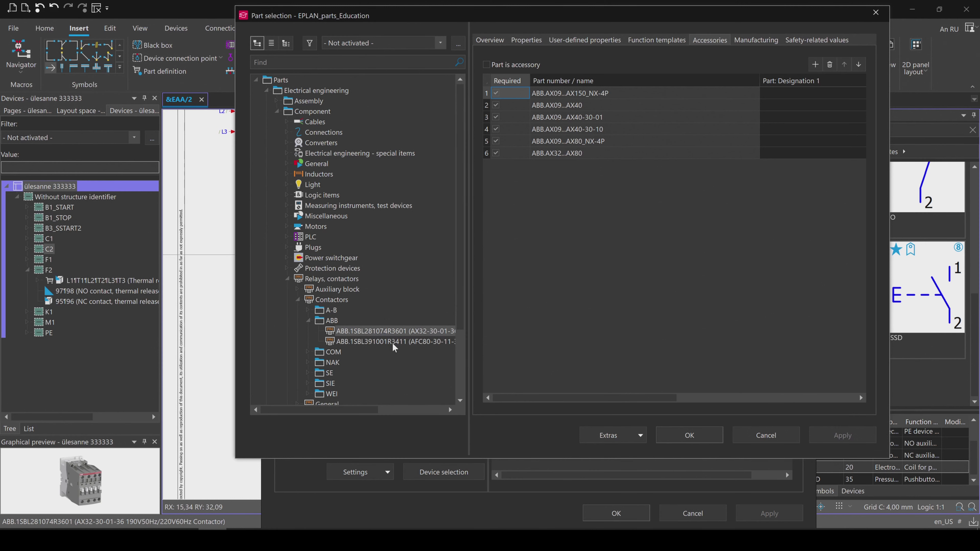
click(390, 339)
click(563, 153)
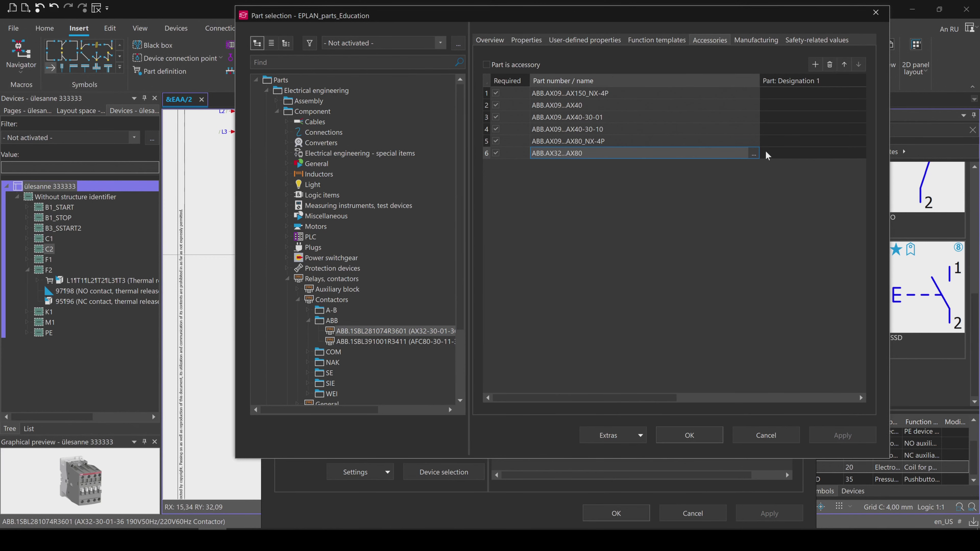
click(754, 154)
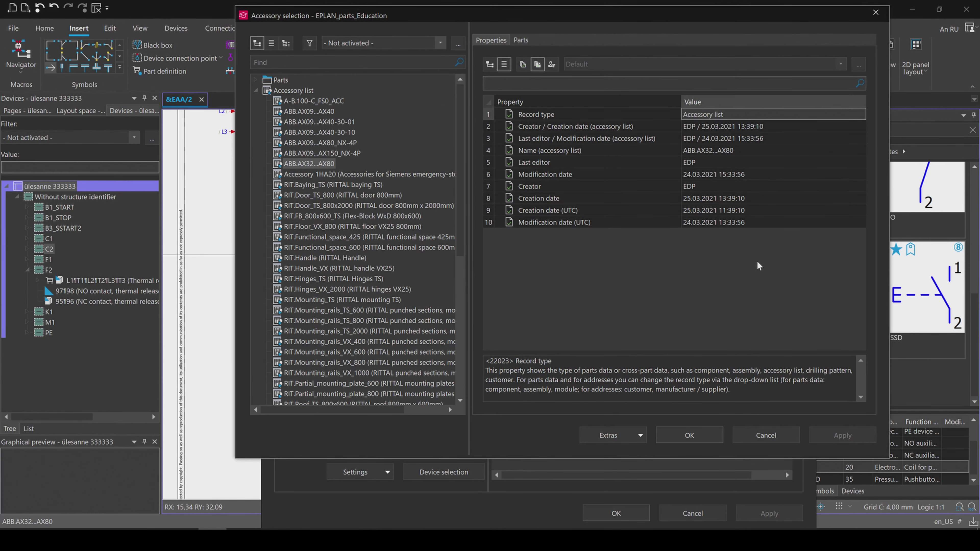
click(876, 12)
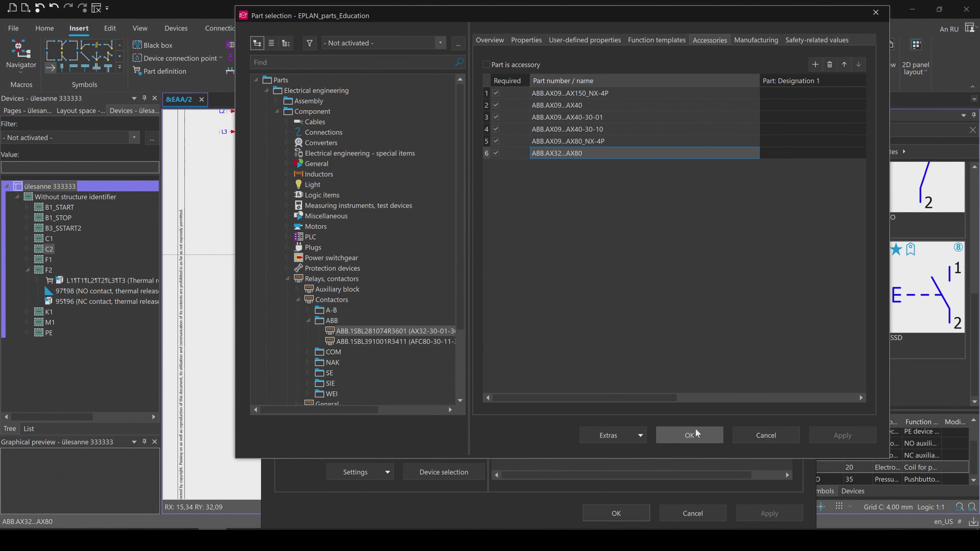
click(716, 442)
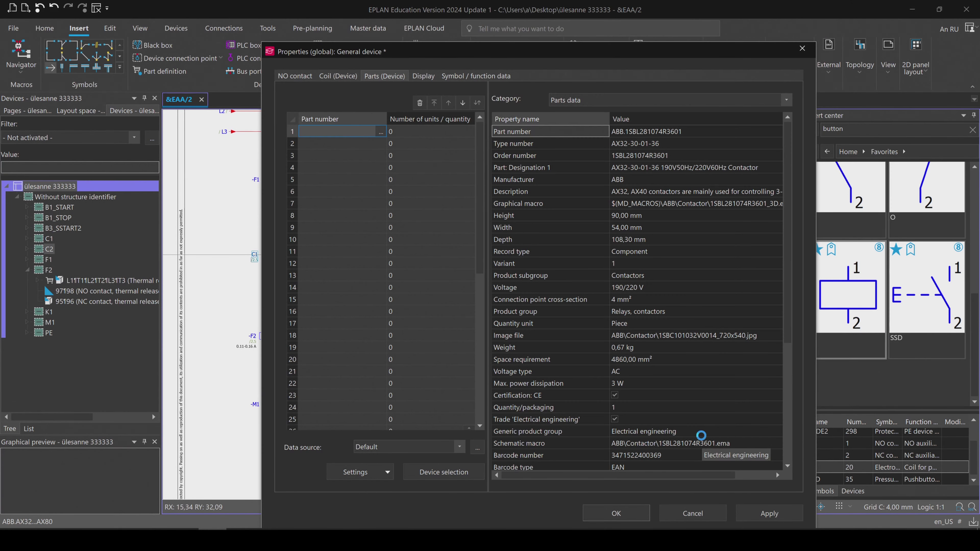
click(632, 514)
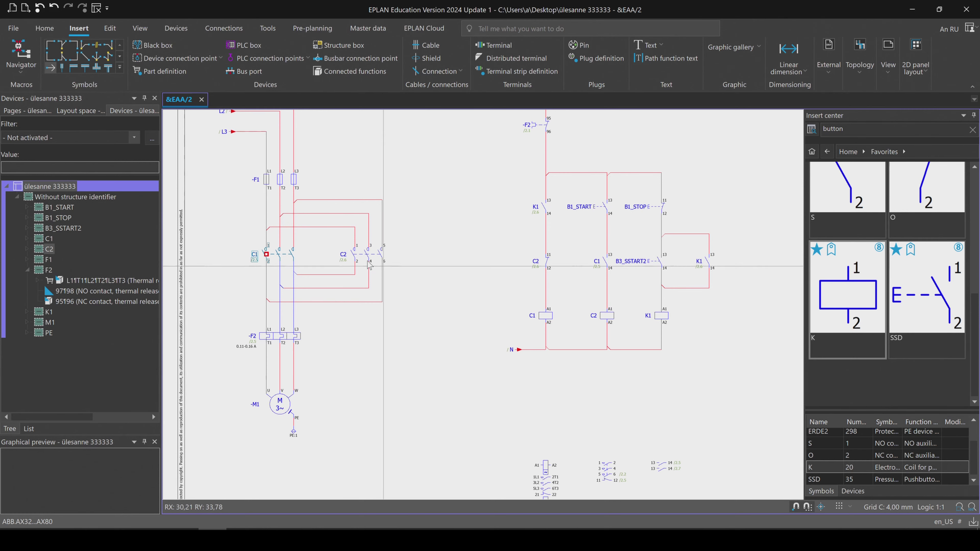
- Check the C2 contact's properties and close them unchanged
right_click(355, 254)
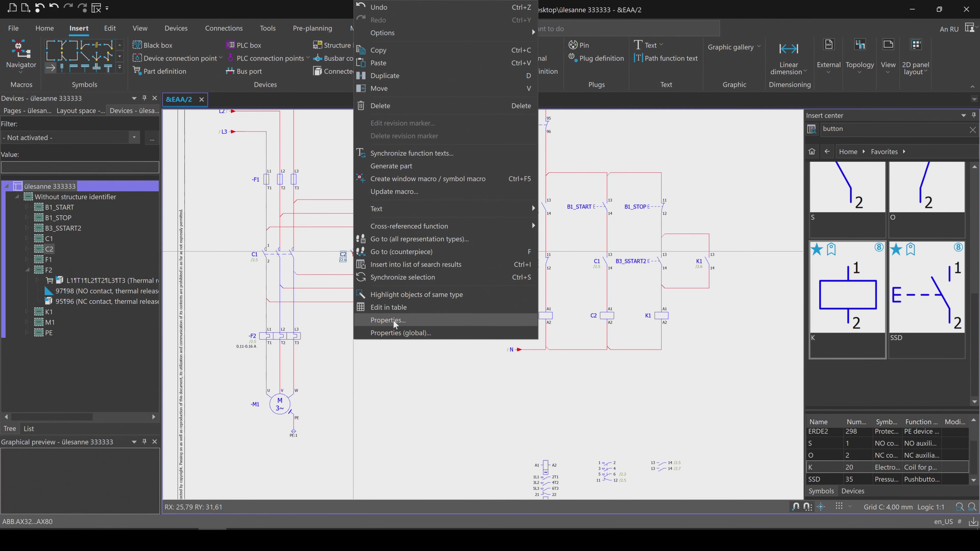
click(398, 332)
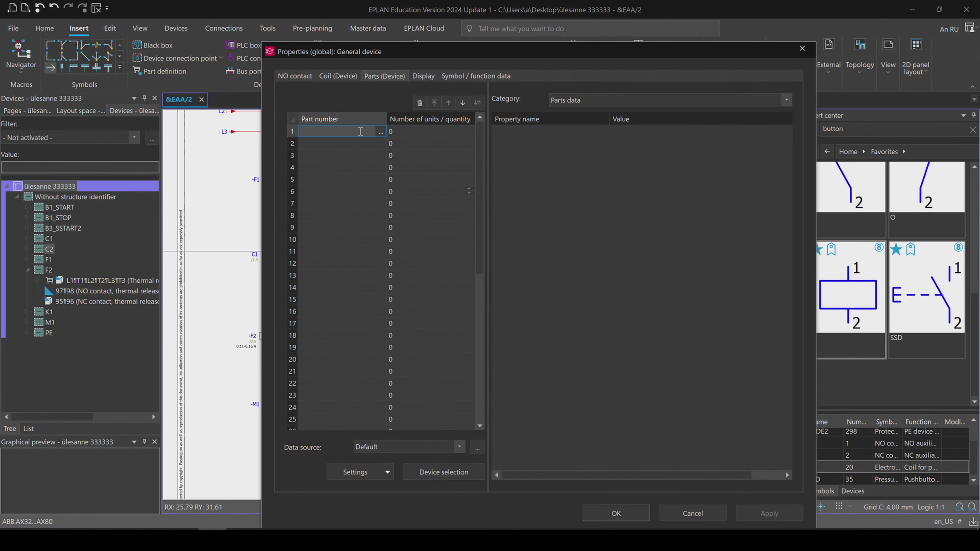
key(Return)
- Assign part COM.RIC63-220/UC230V to the K1 coil via device selection
right_click(624, 346)
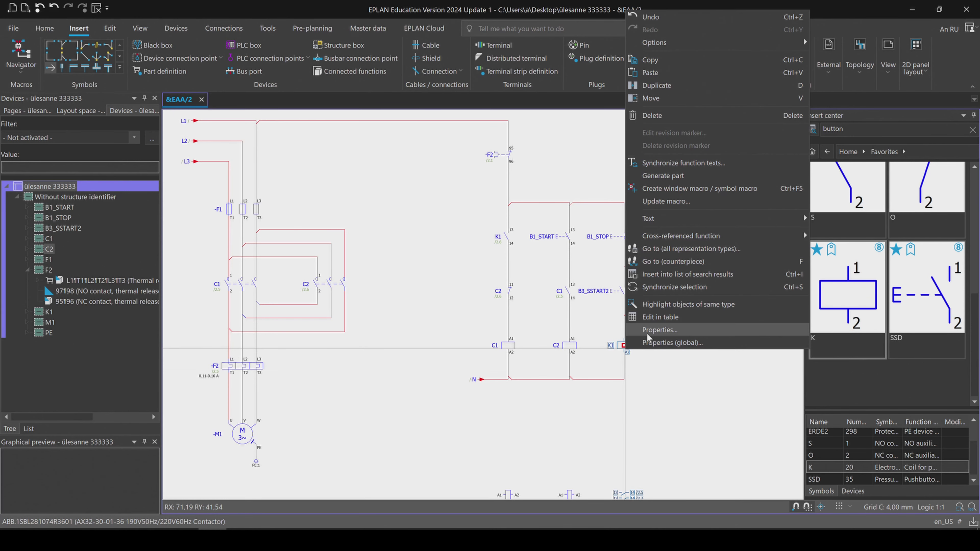
click(653, 342)
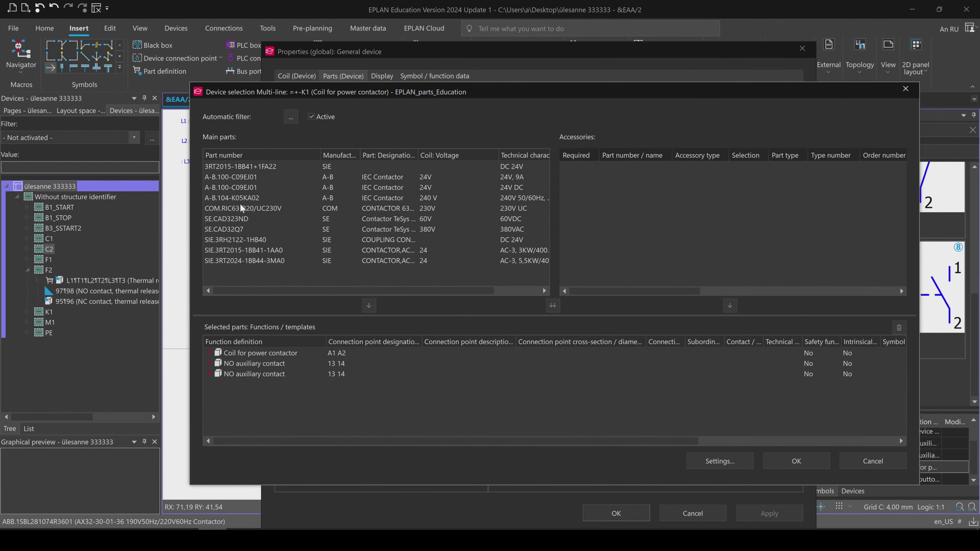
click(239, 205)
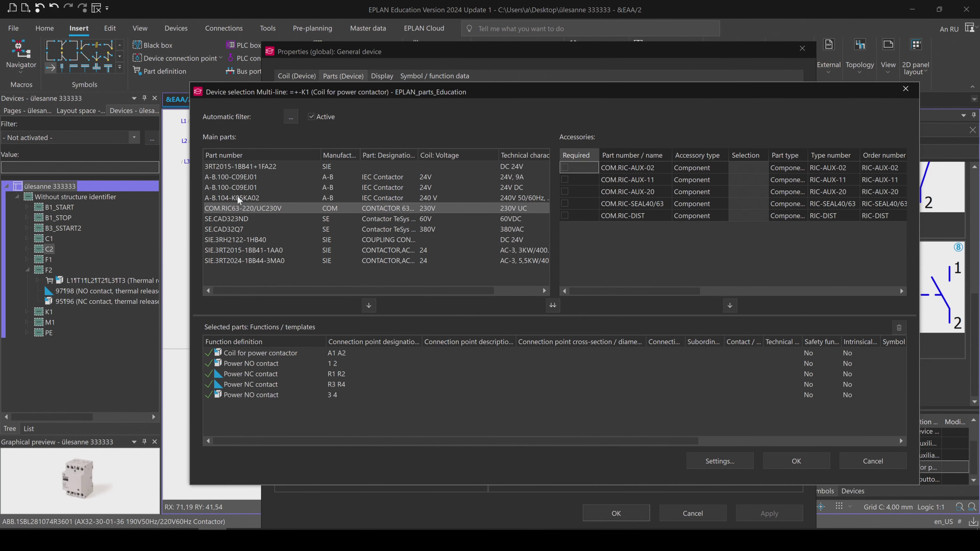
click(232, 187)
click(234, 203)
click(236, 197)
key(Down)
key(Up)
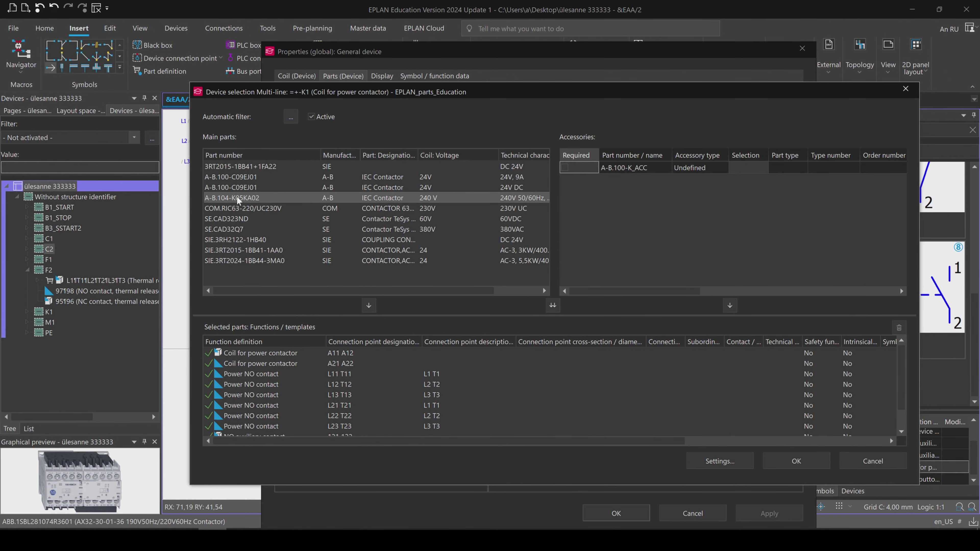
scroll(243, 355, up, 1)
key(Down)
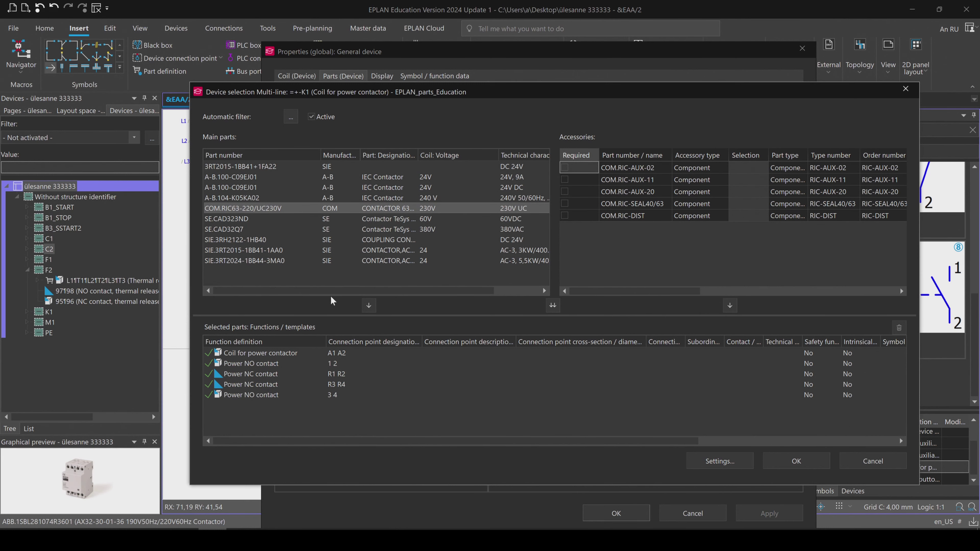
click(790, 463)
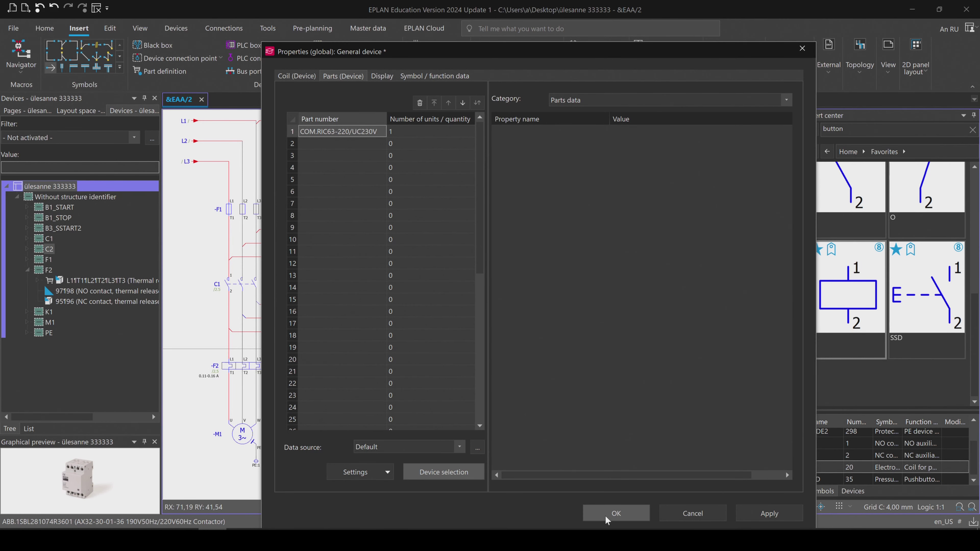
click(617, 514)
- Recheck the C1 coil's global properties and close them unchanged
scroll(662, 364, up, 2)
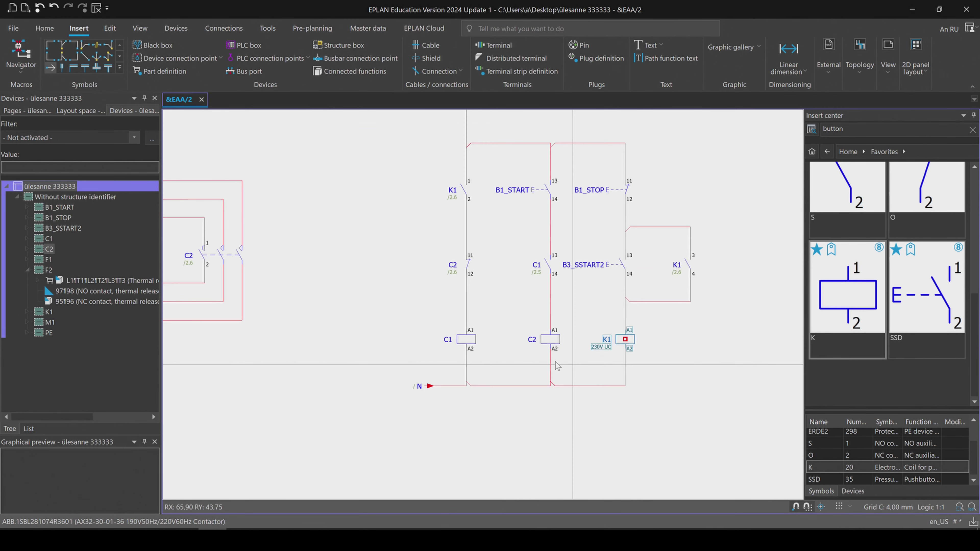
right_click(464, 344)
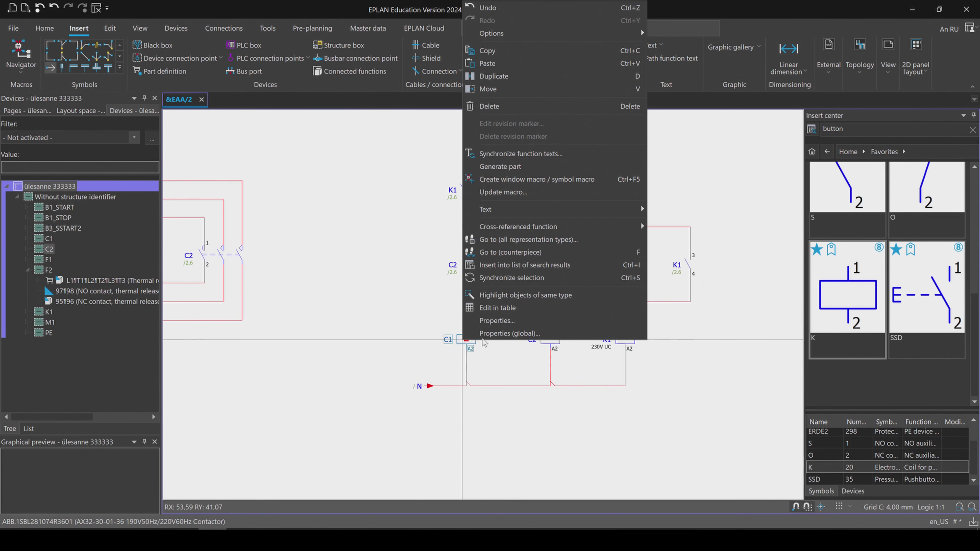
click(473, 177)
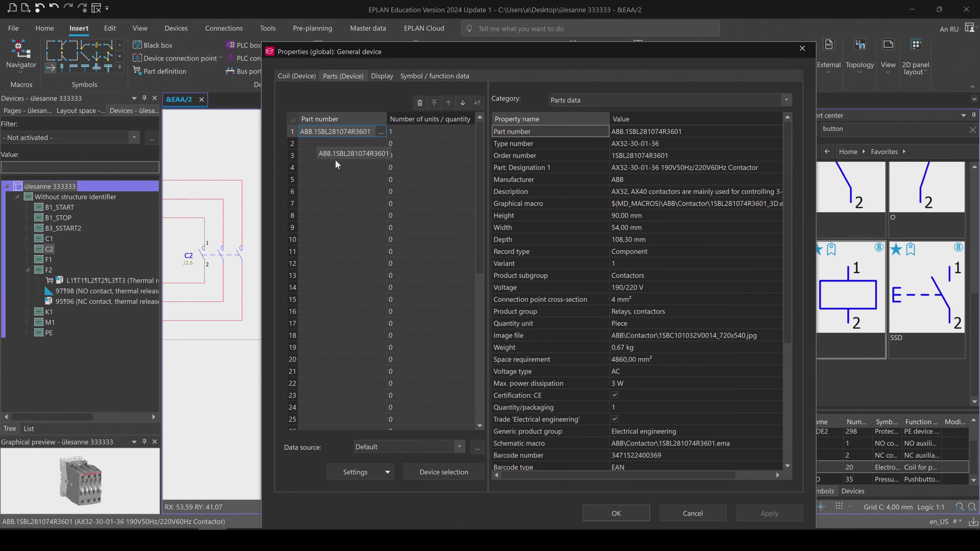
click(693, 514)
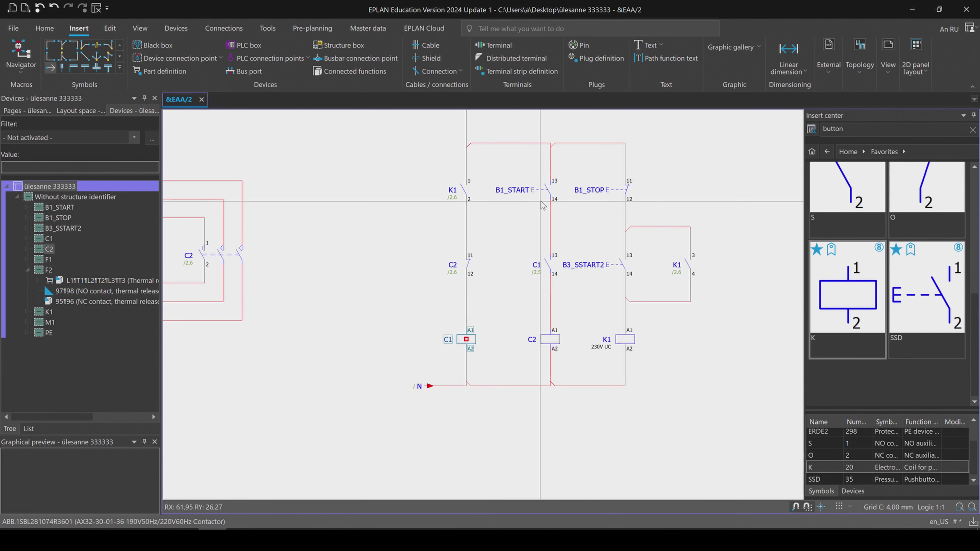
- Review B1_START's global properties showing part CHT.574466, then close them
right_click(551, 191)
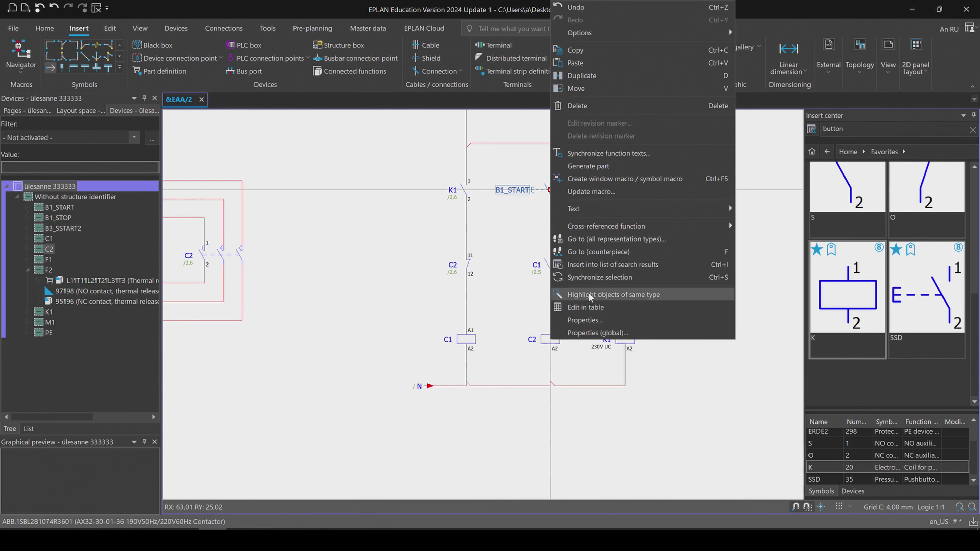
click(607, 333)
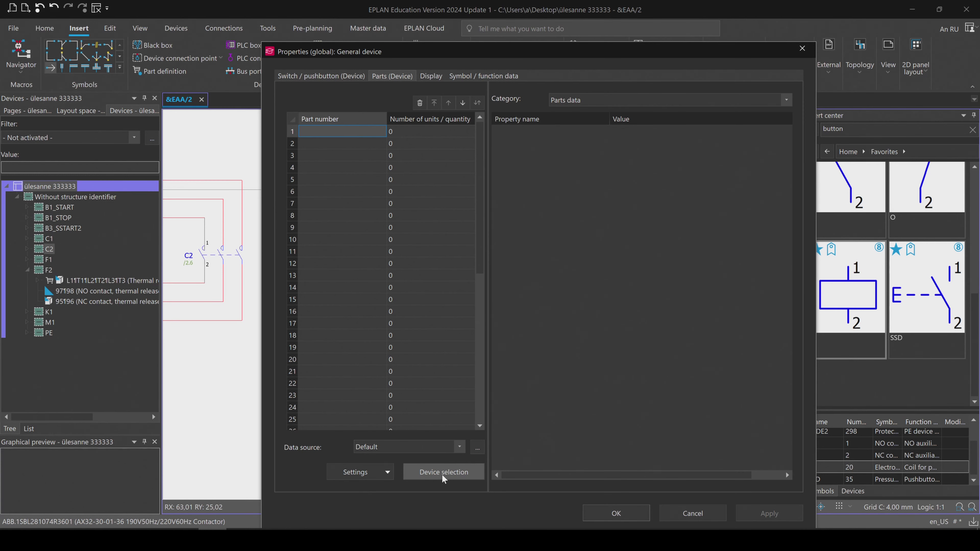
click(444, 472)
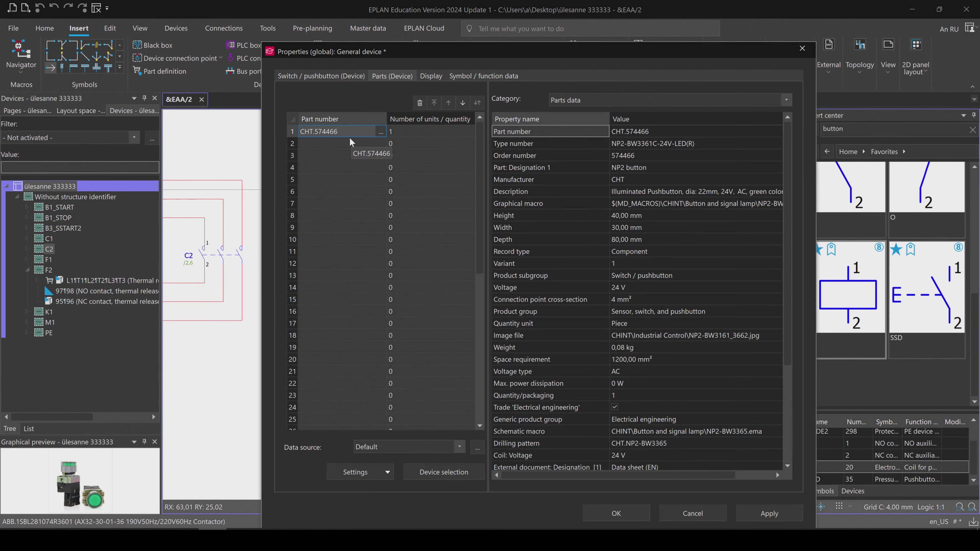
click(693, 514)
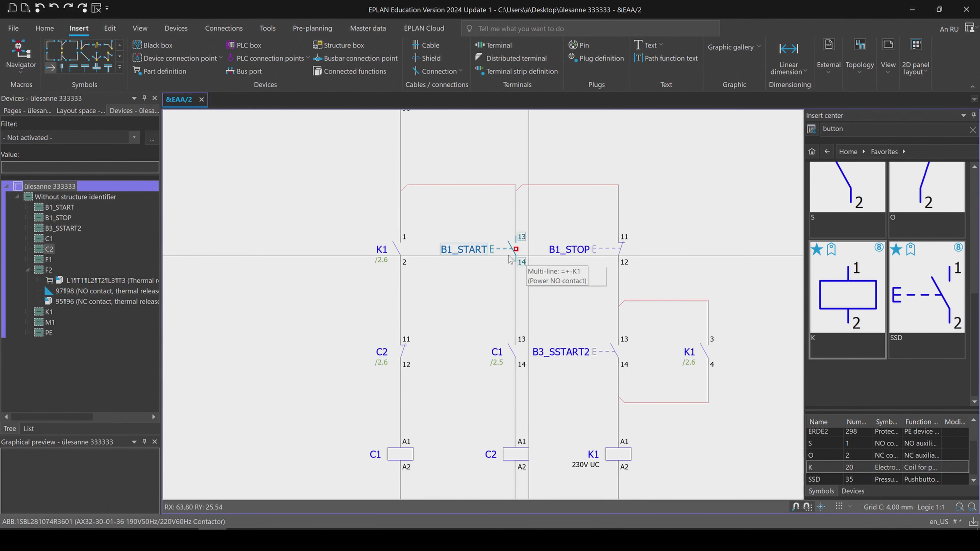
- Assign part SIE.3SB3201-0AA11 to pushbutton B1_START
double_click(529, 252)
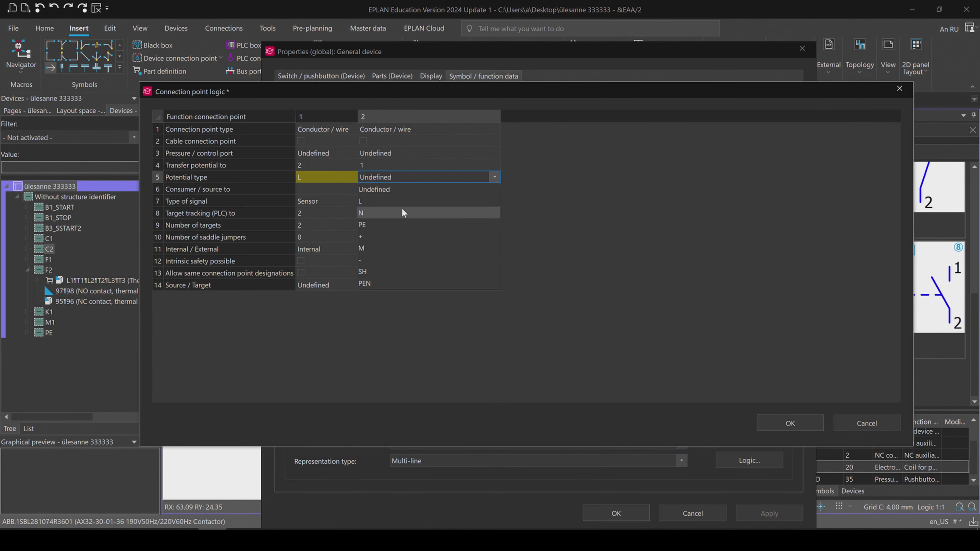
click(794, 427)
click(394, 78)
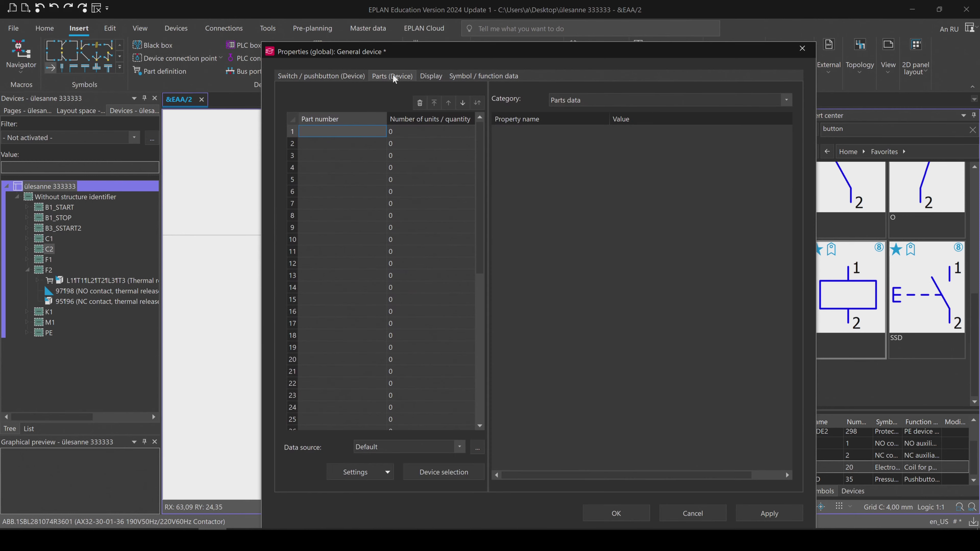
click(448, 479)
click(499, 305)
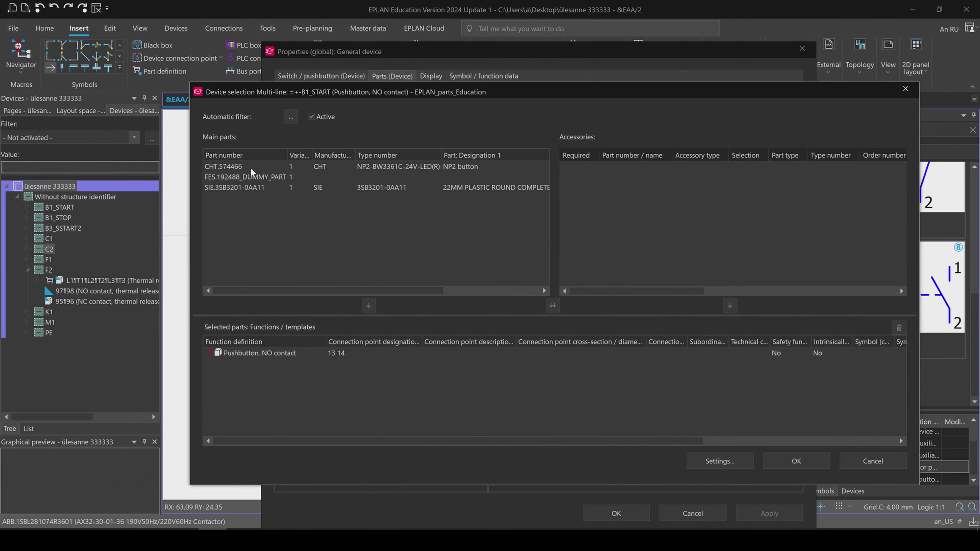
click(245, 179)
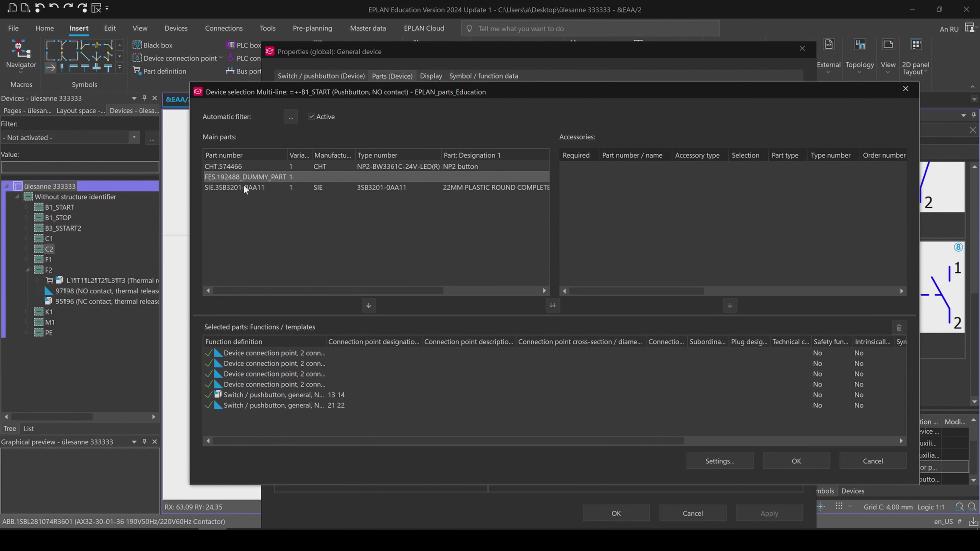
click(241, 188)
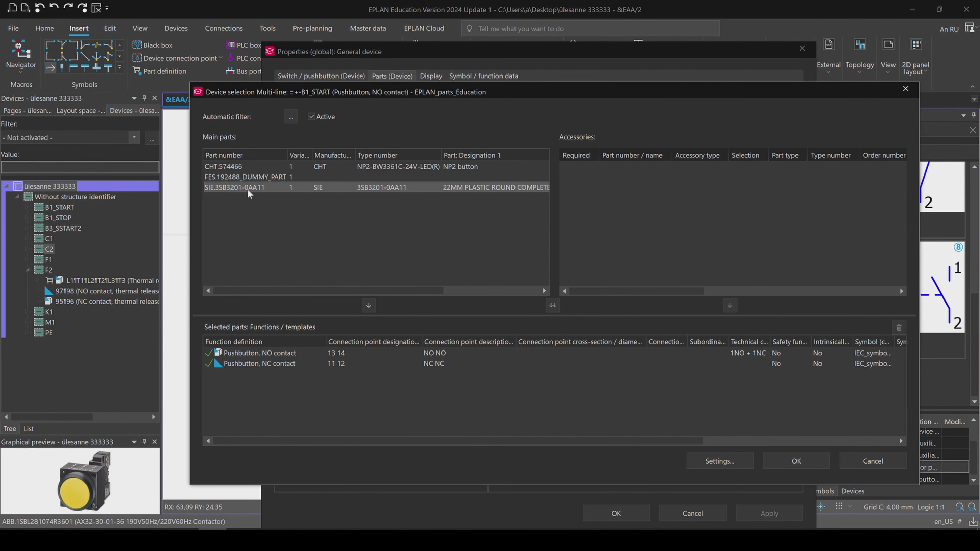
click(769, 467)
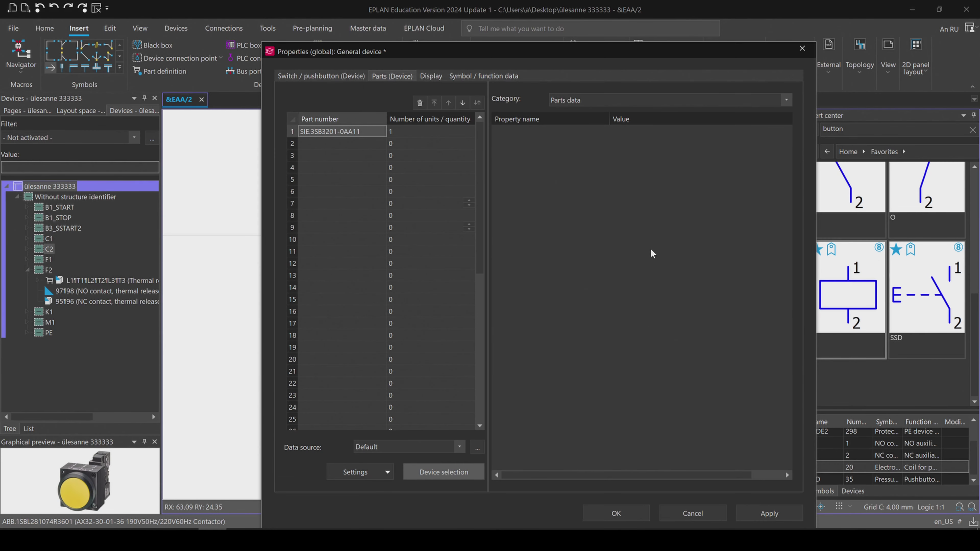
- Assign part SIE.3SB3201-0AA11 to pushbutton B1_STOP and close its properties
click(381, 131)
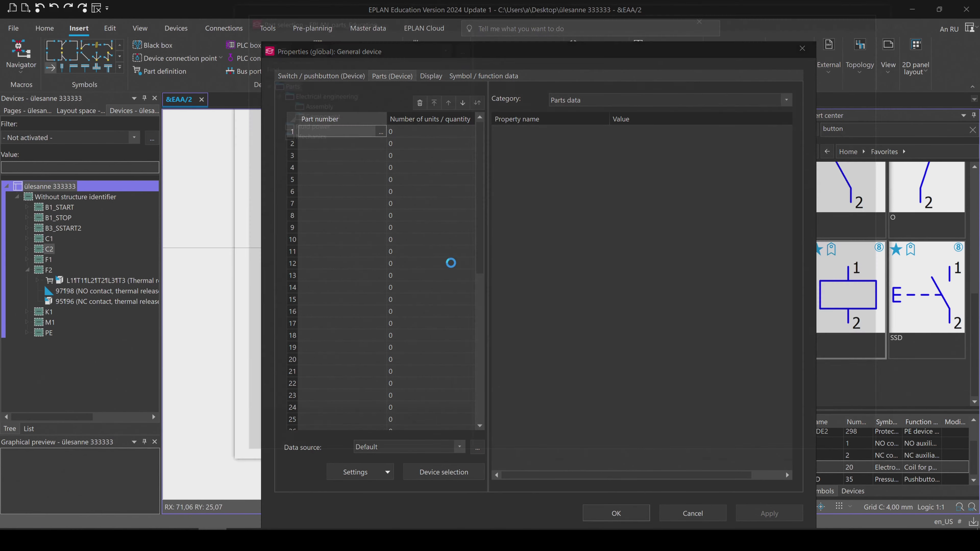
click(757, 493)
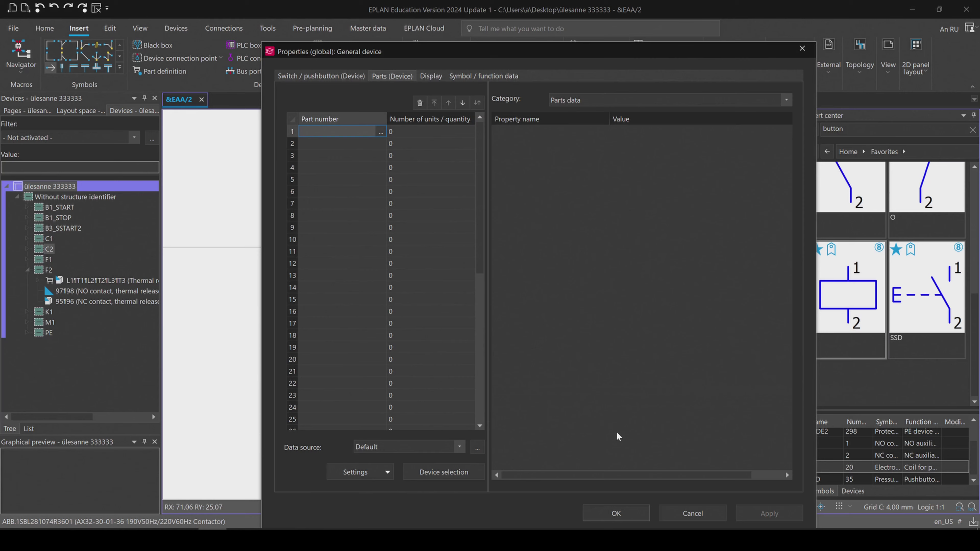
click(422, 475)
click(252, 198)
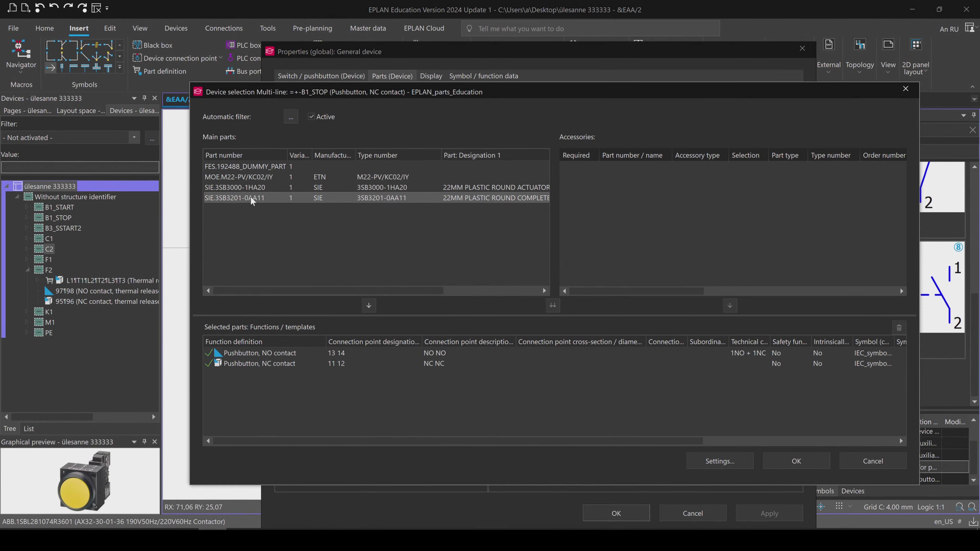
click(785, 461)
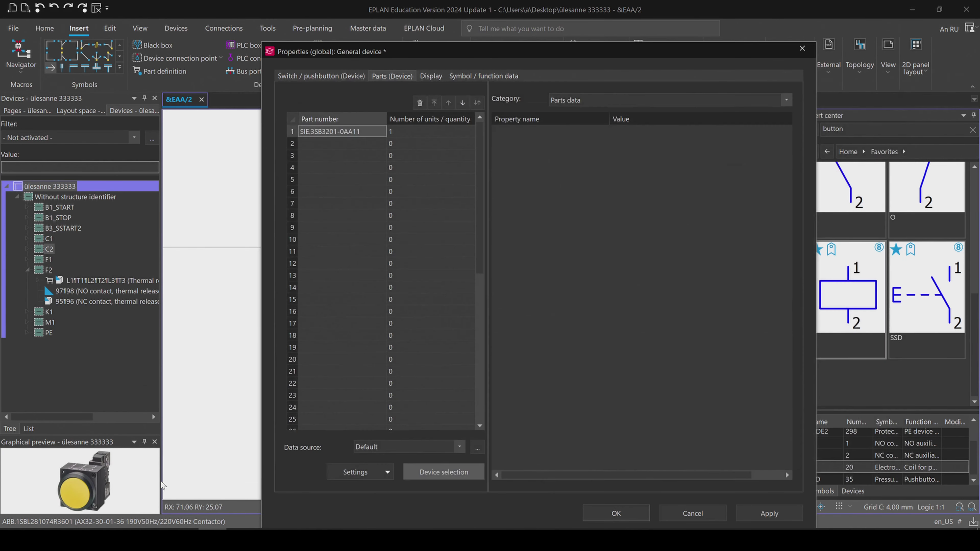
click(618, 515)
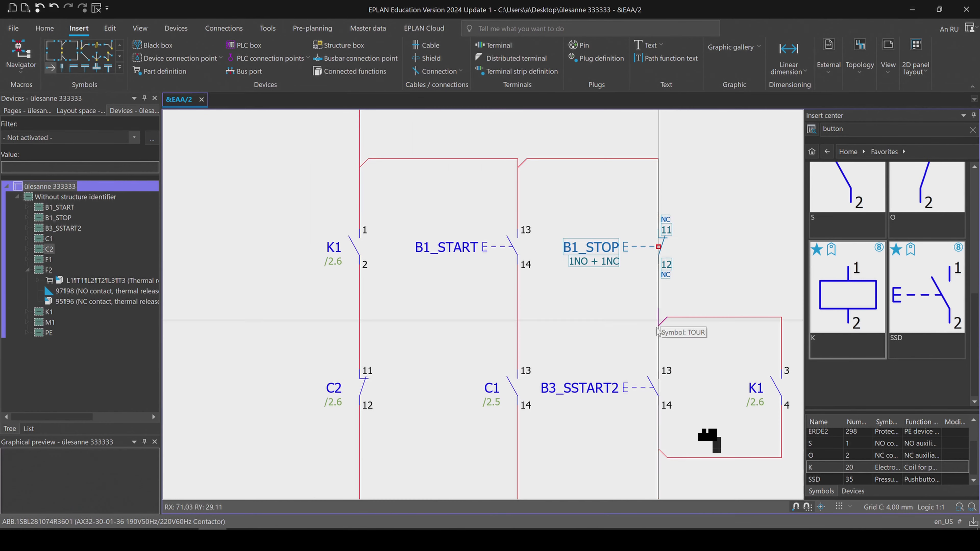
- Check the B3_SSTART2 contact's global properties and close them unchanged
right_click(657, 386)
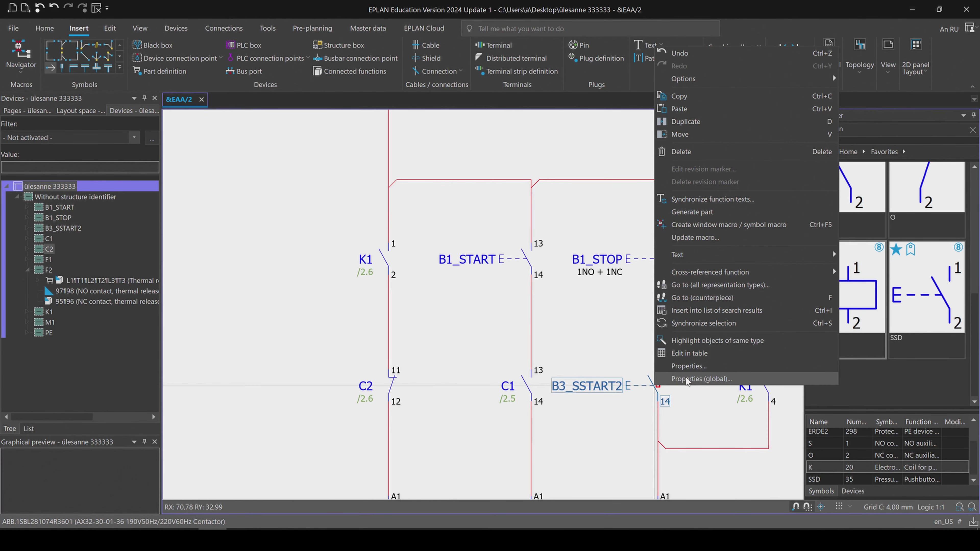
click(684, 377)
key(Escape)
scroll(628, 314, down, 5)
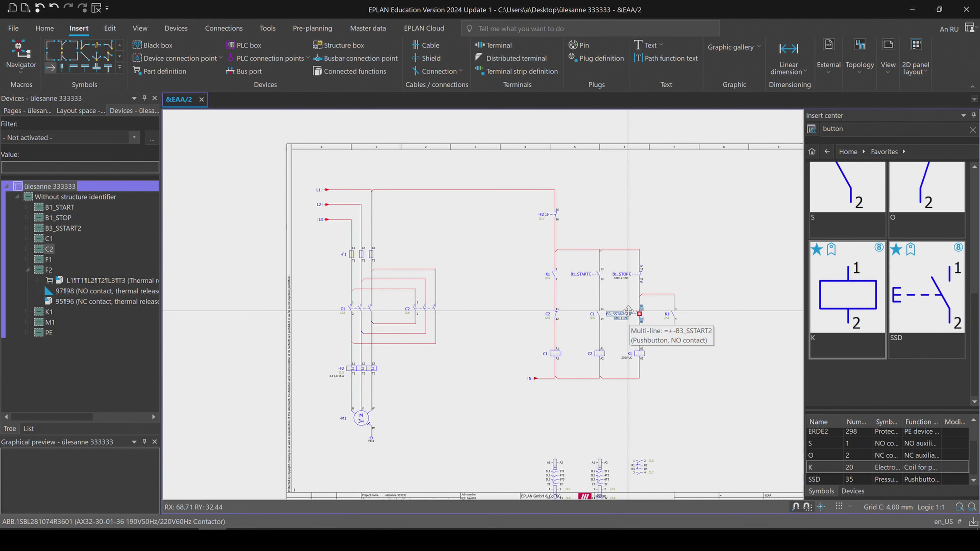
scroll(477, 375, up, 3)
- Move the C1 contact listing text higher, clear of the title block, and view the whole page
right_click(479, 377)
mouse_move(500, 241)
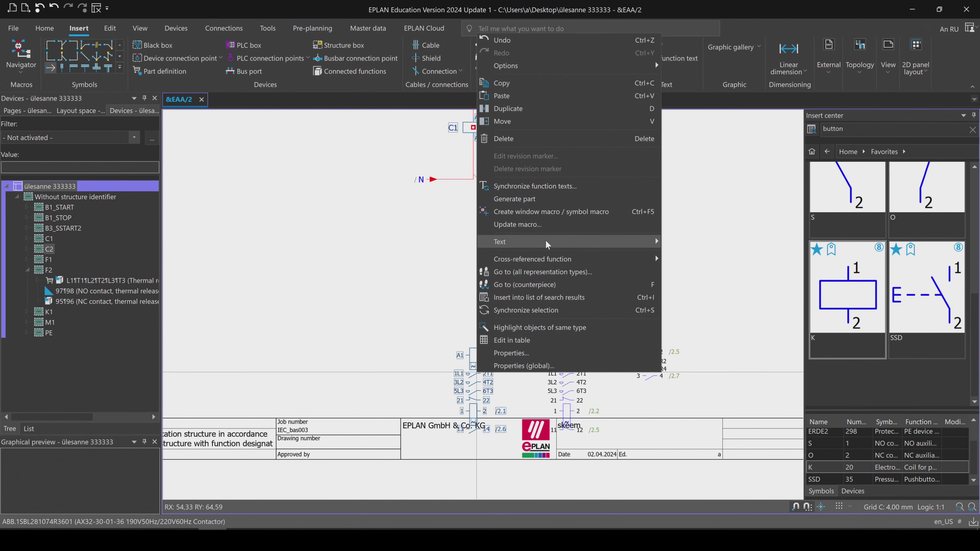
click(670, 242)
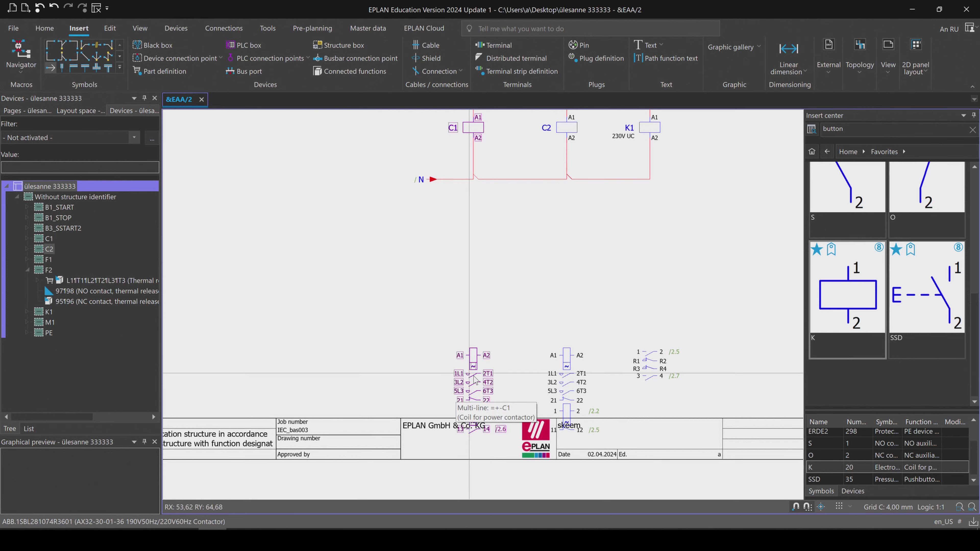
click(481, 328)
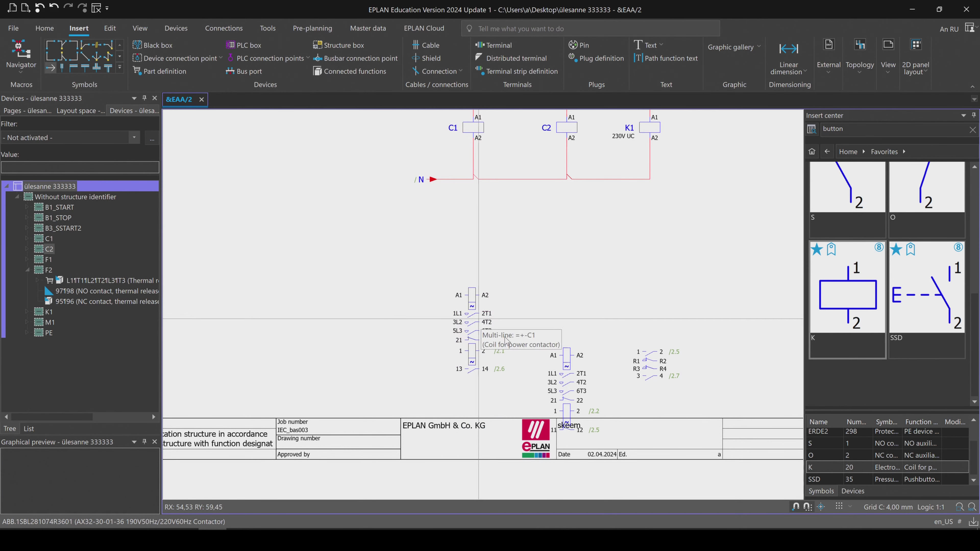
scroll(594, 343, up, 2)
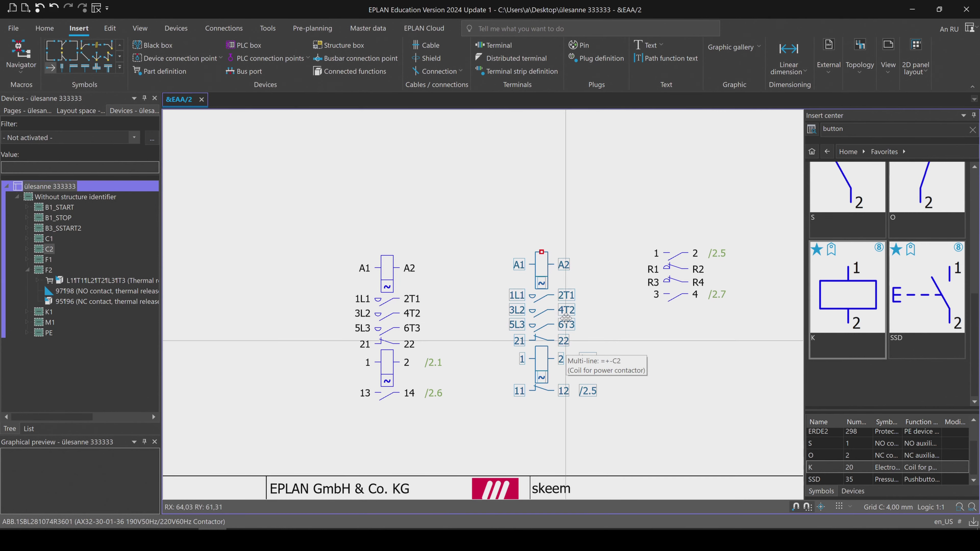
scroll(455, 305, down, 2)
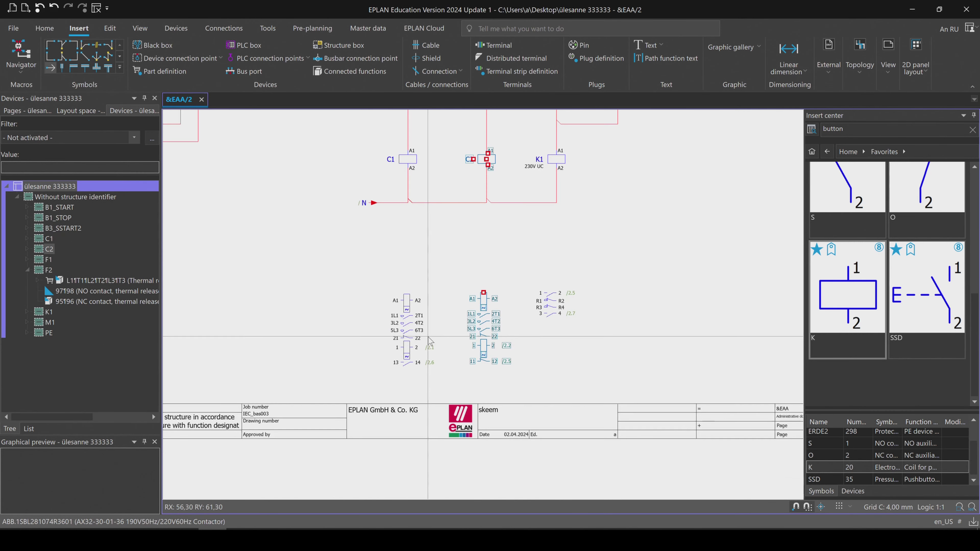
scroll(486, 293, down, 2)
scroll(519, 282, down, 2)
scroll(502, 293, down, 2)
scroll(477, 306, down, 1)
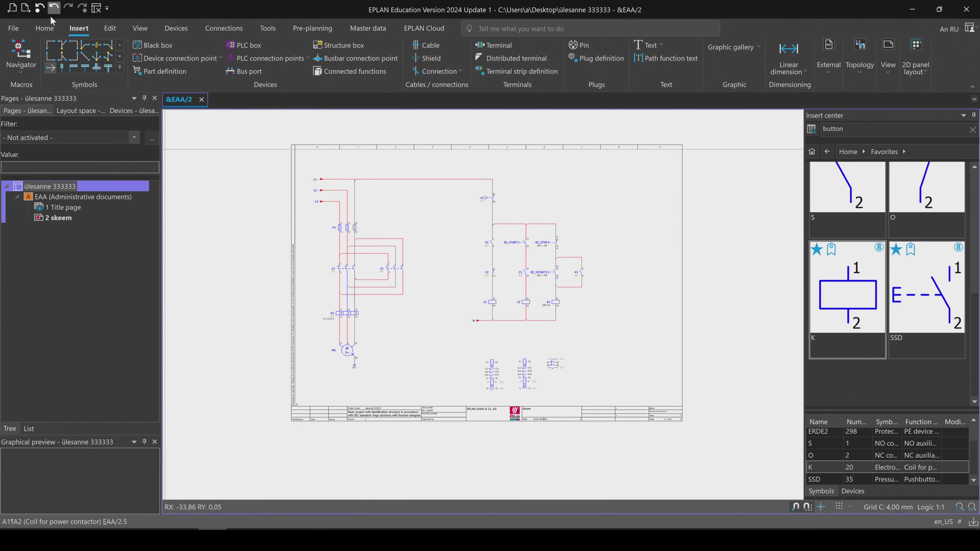
- Generate a new Parts list project report and open the '1 Parts list' page
click(239, 28)
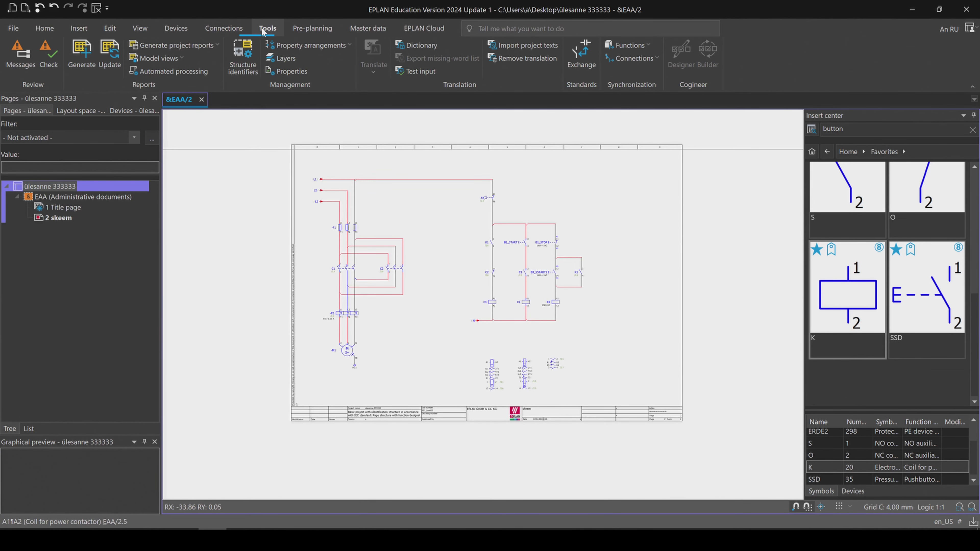
click(81, 54)
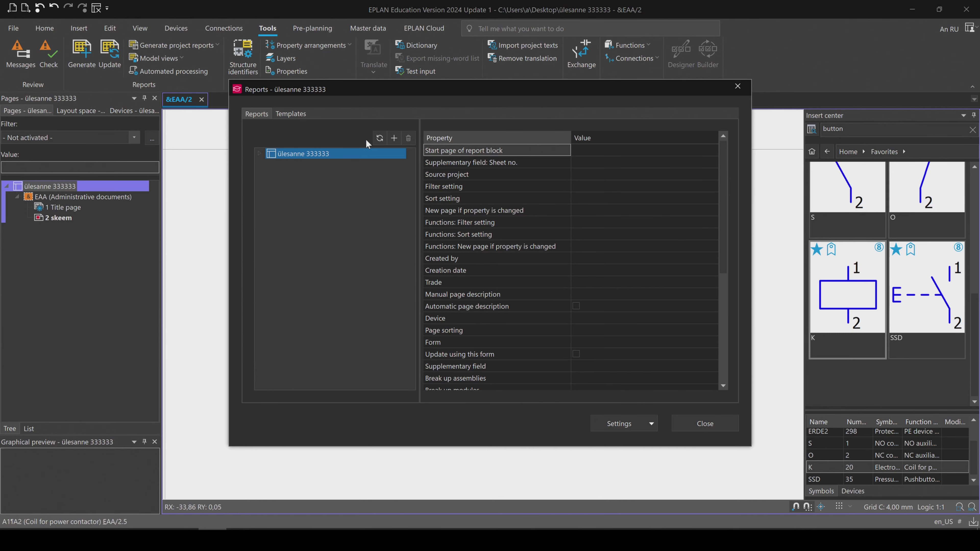
click(394, 138)
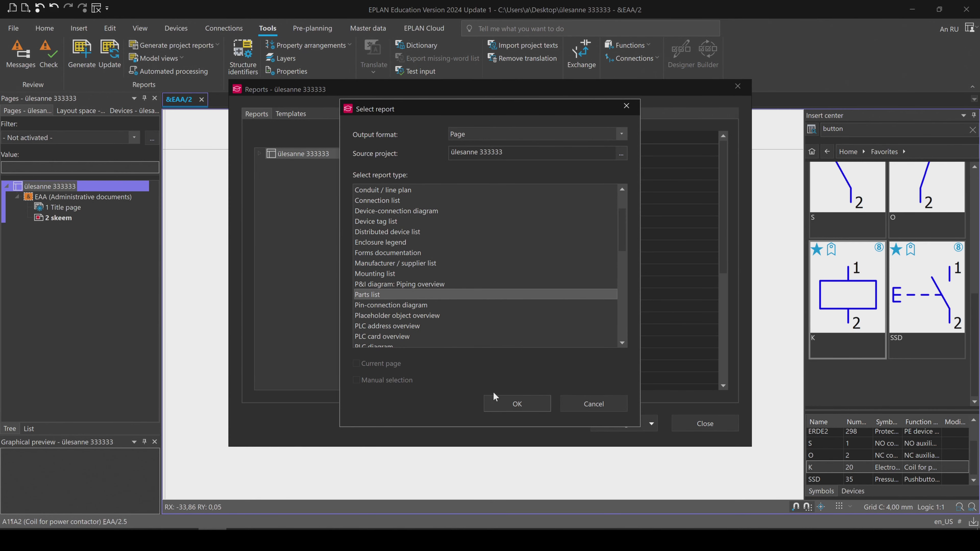
click(514, 406)
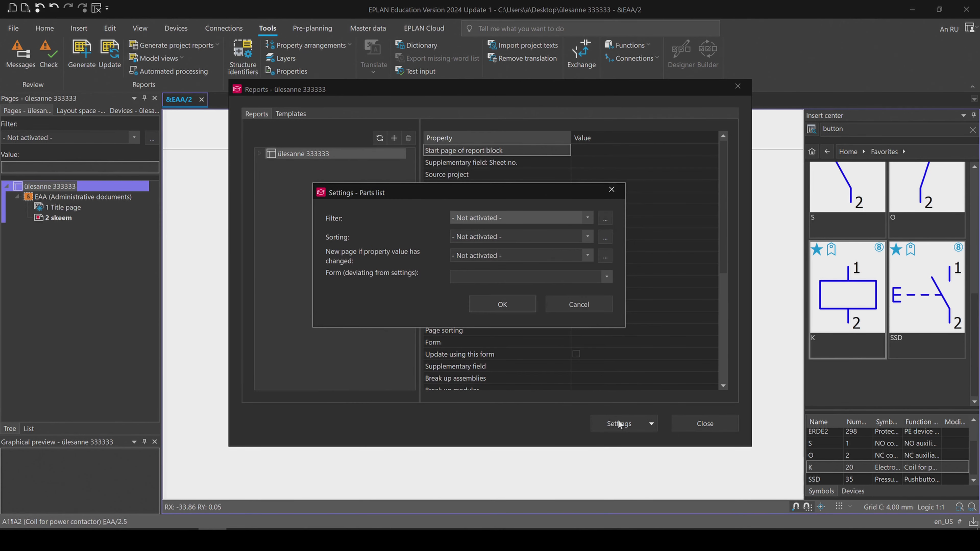
click(506, 305)
click(549, 479)
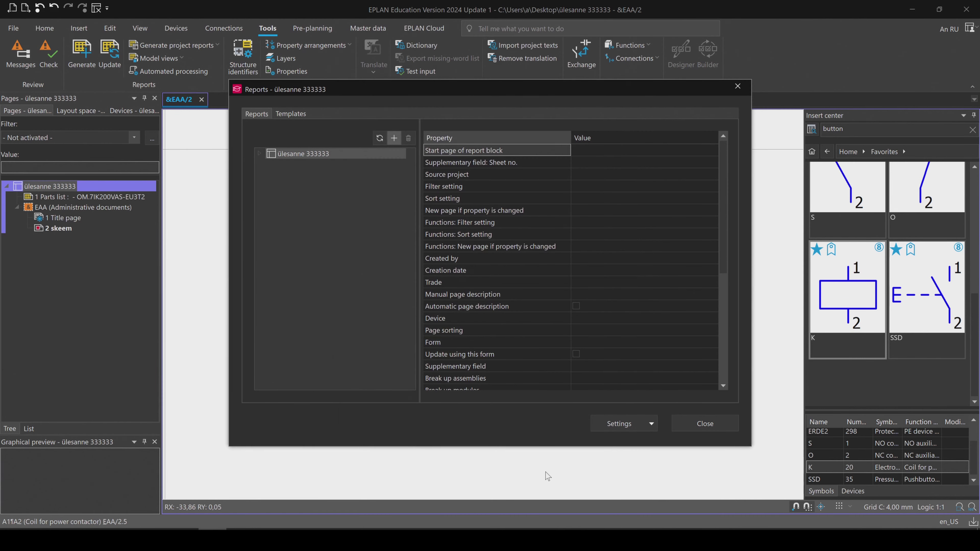
click(691, 424)
double_click(69, 196)
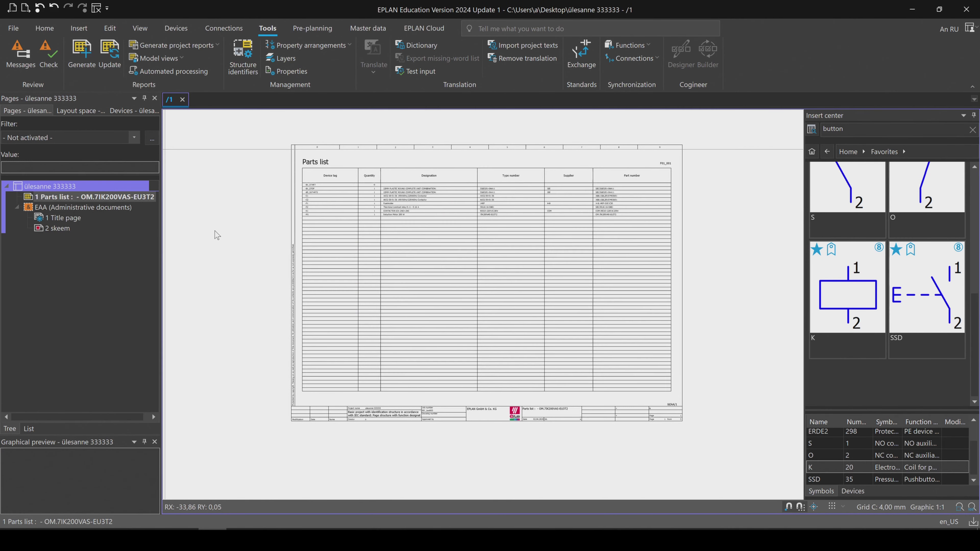
- Review the parts list, bringing the Type number and Supplier columns into view
scroll(545, 185, up, 1)
scroll(544, 185, up, 3)
scroll(544, 186, down, 1)
scroll(498, 253, up, 1)
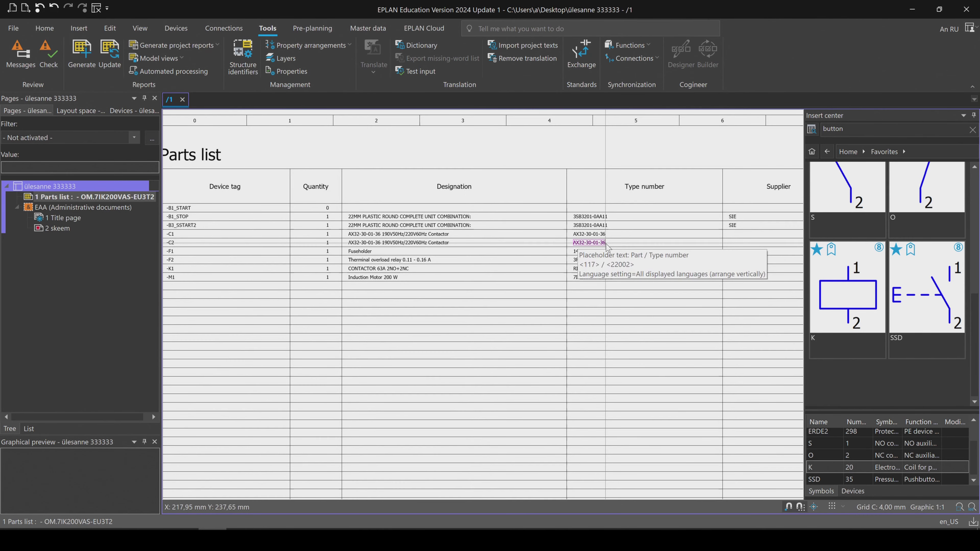
scroll(591, 259, up, 2)
mouse_move(629, 258)
middle_down()
mouse_move(411, 276)
mouse_move(574, 252)
mouse_move(481, 255)
middle_up()
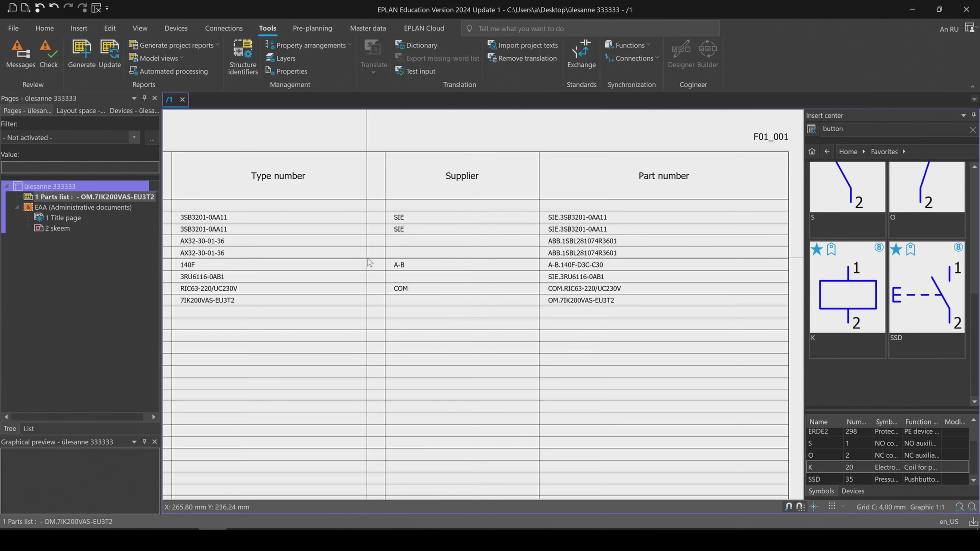
scroll(473, 251, down, 2)
scroll(502, 247, down, 1)
scroll(582, 244, down, 1)
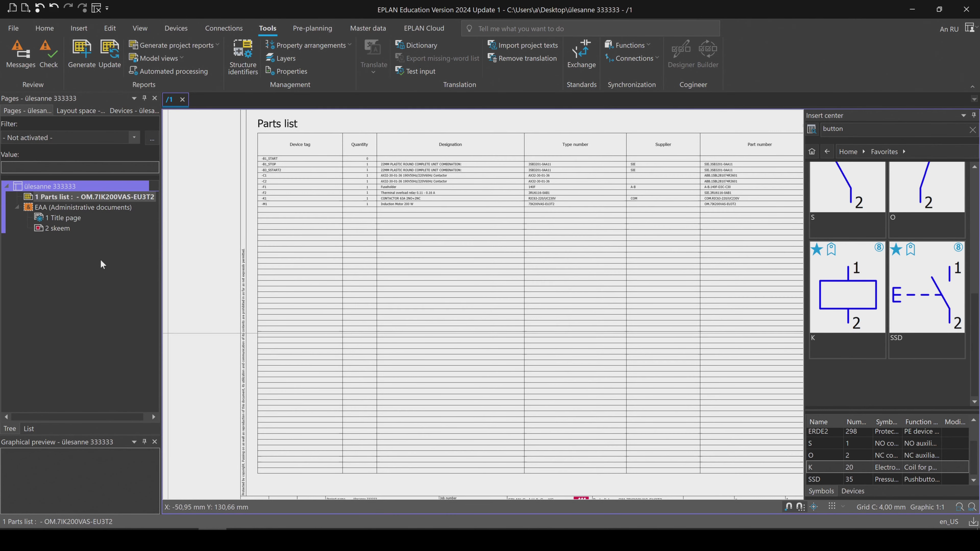
- Return to 2 skeem, select the ülesanne 333333 project, and show File > Import options
click(58, 229)
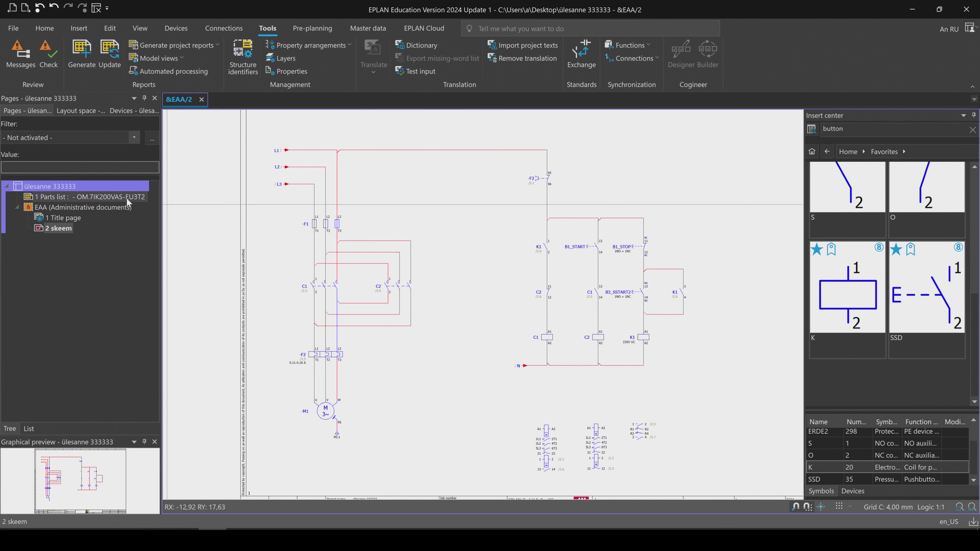
click(61, 186)
double_click(61, 187)
click(14, 28)
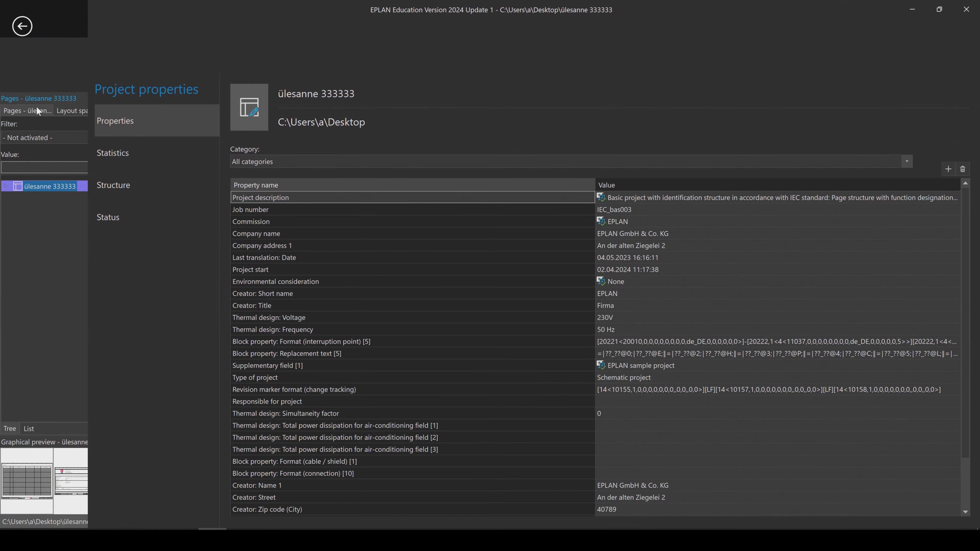
click(41, 261)
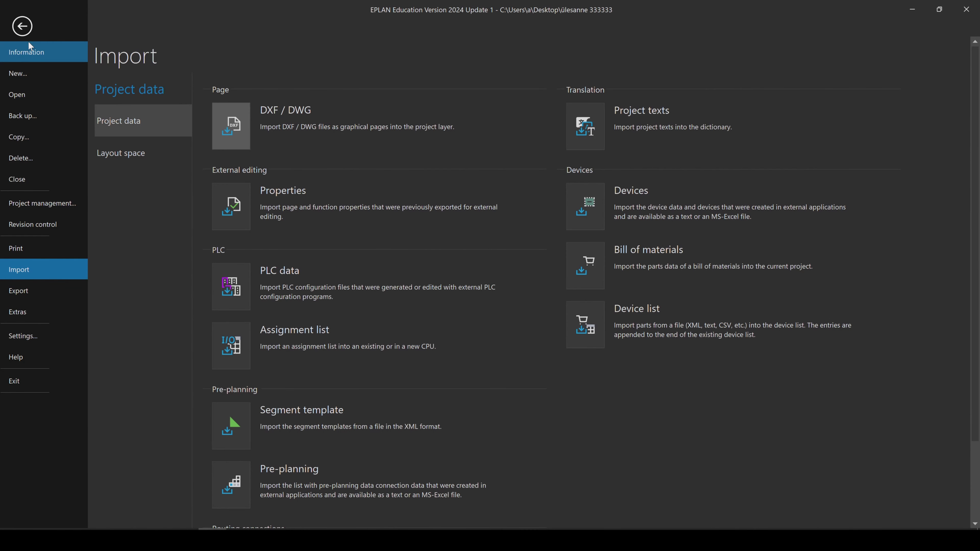